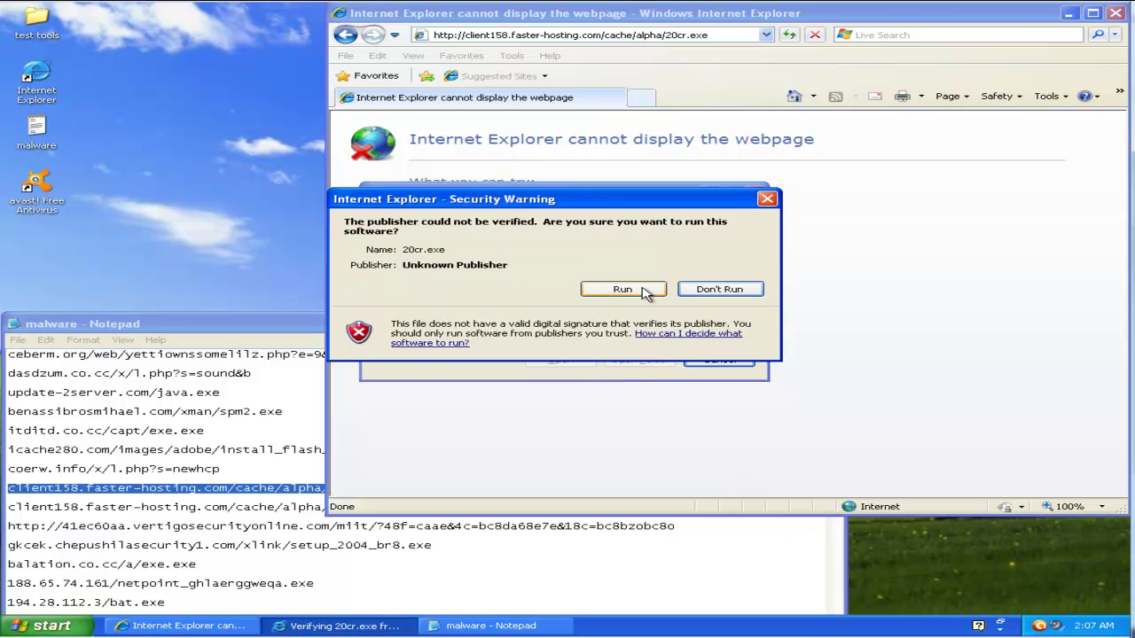
# Allow 20cr.exe to run, and load client158.faster-hosting.com/cache/alpha/clcr.exe from the malware list, choosing to run the file.
pyautogui.click(645, 294)
pyautogui.click(250, 504)
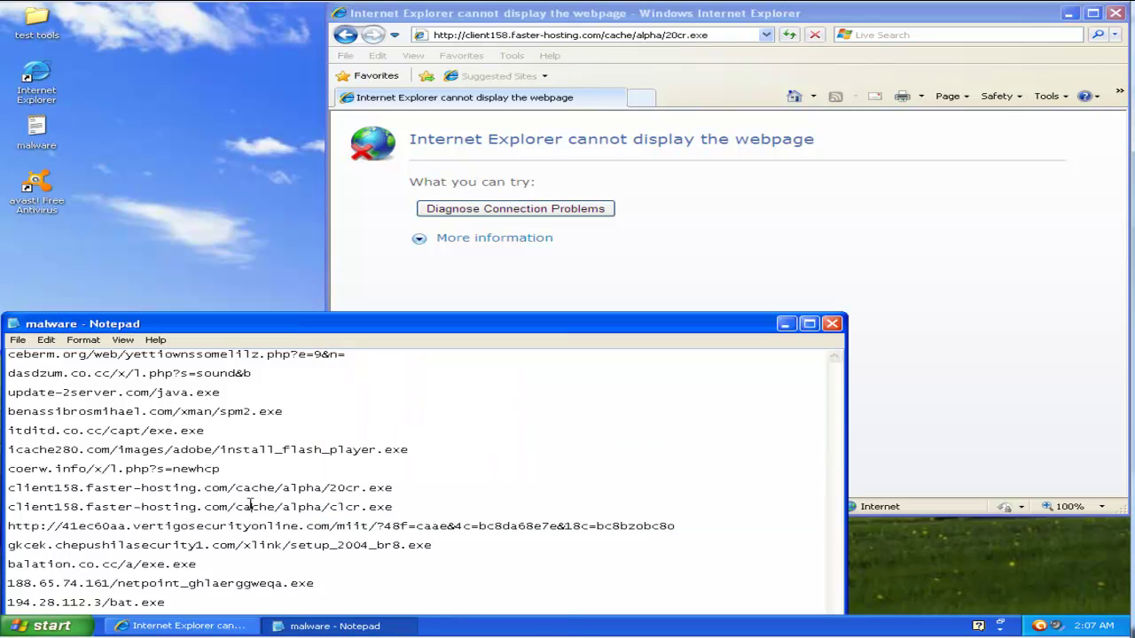
pyautogui.doubleClick(250, 506)
pyautogui.hotkey('ctrl', 'c')
pyautogui.click(750, 35)
pyautogui.click(750, 34)
pyautogui.hotkey('ctrl', 'v')
pyautogui.press('Return')
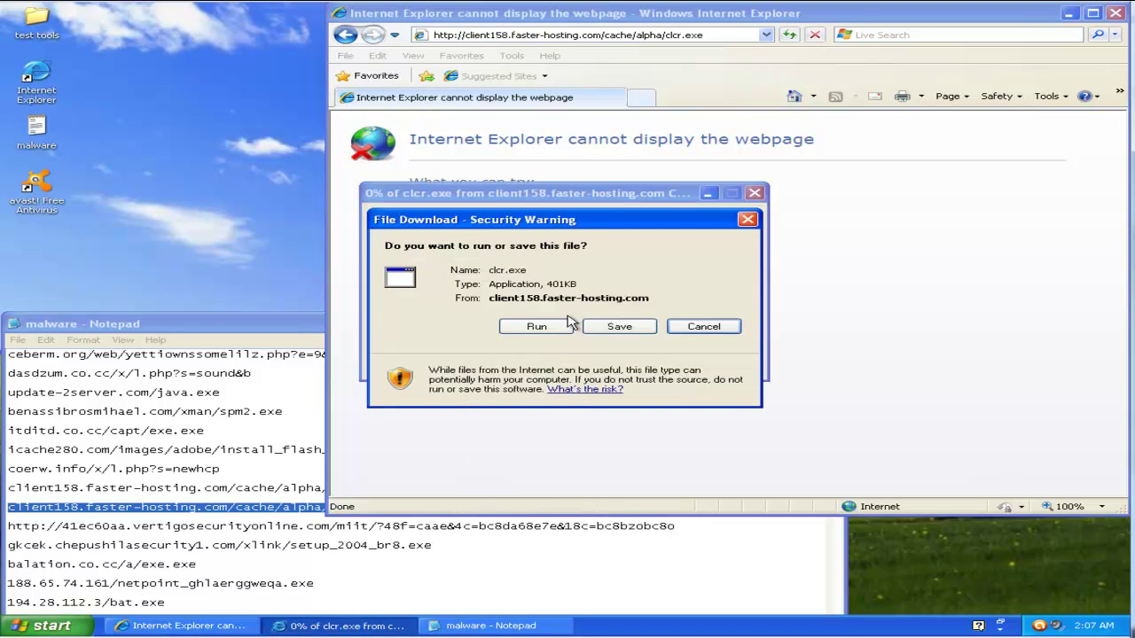
pyautogui.click(568, 324)
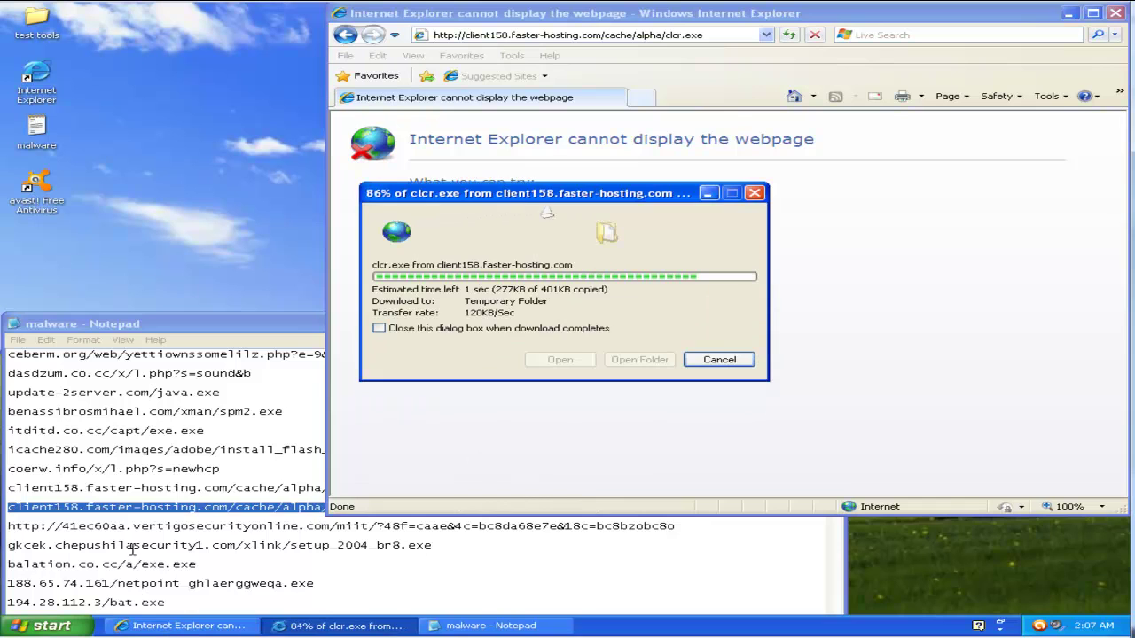
# Allow clcr.exe to run despite the unverified publisher, and load the 41ec60aa.vertigosecurityonline.com address from the malware list.
pyautogui.click(132, 550)
pyautogui.doubleClick(148, 526)
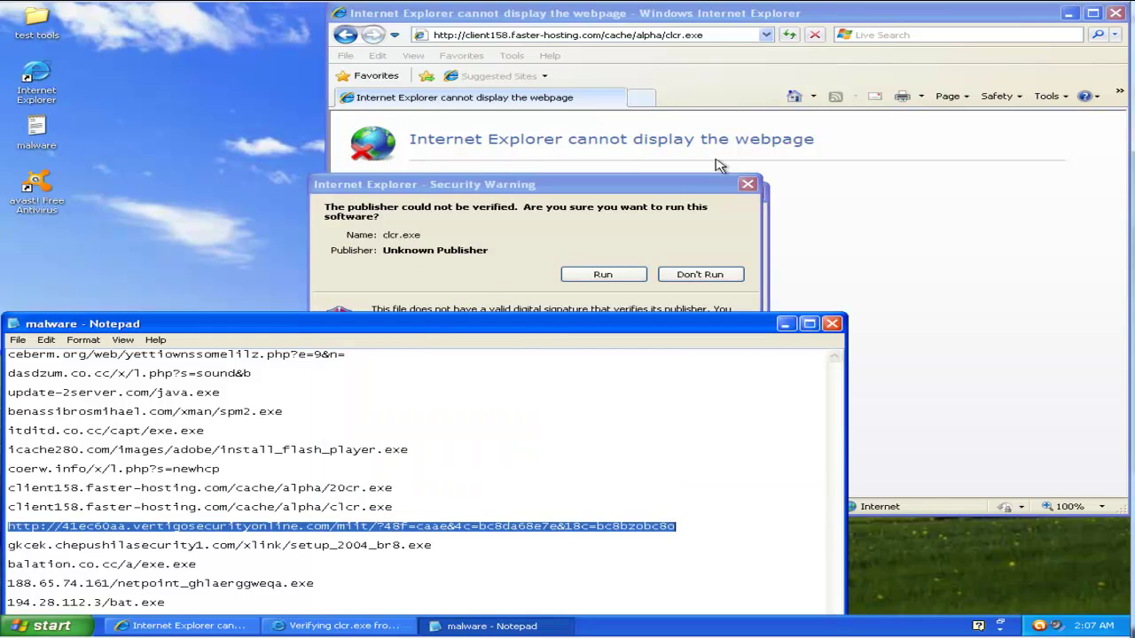
pyautogui.click(672, 191)
pyautogui.click(635, 274)
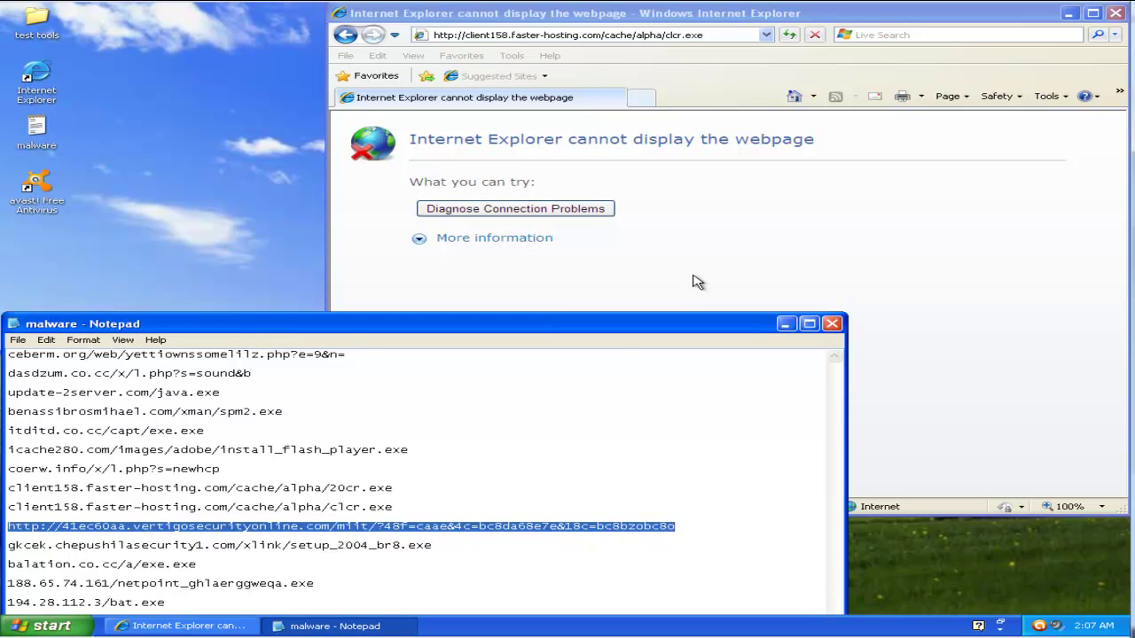
pyautogui.click(744, 34)
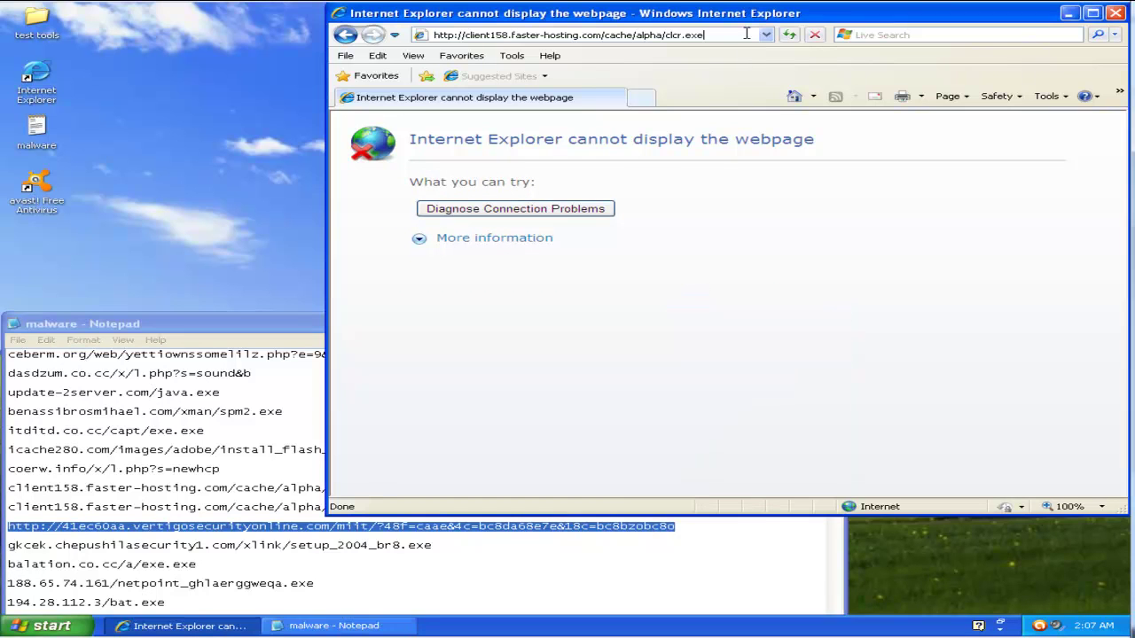
pyautogui.write('http://41ec60aa.vertigosecurityonline.com/mlit/?48f=caae&4c=bc8da68e7e&18c=bc8bzobc8o')
pyautogui.press('Return')
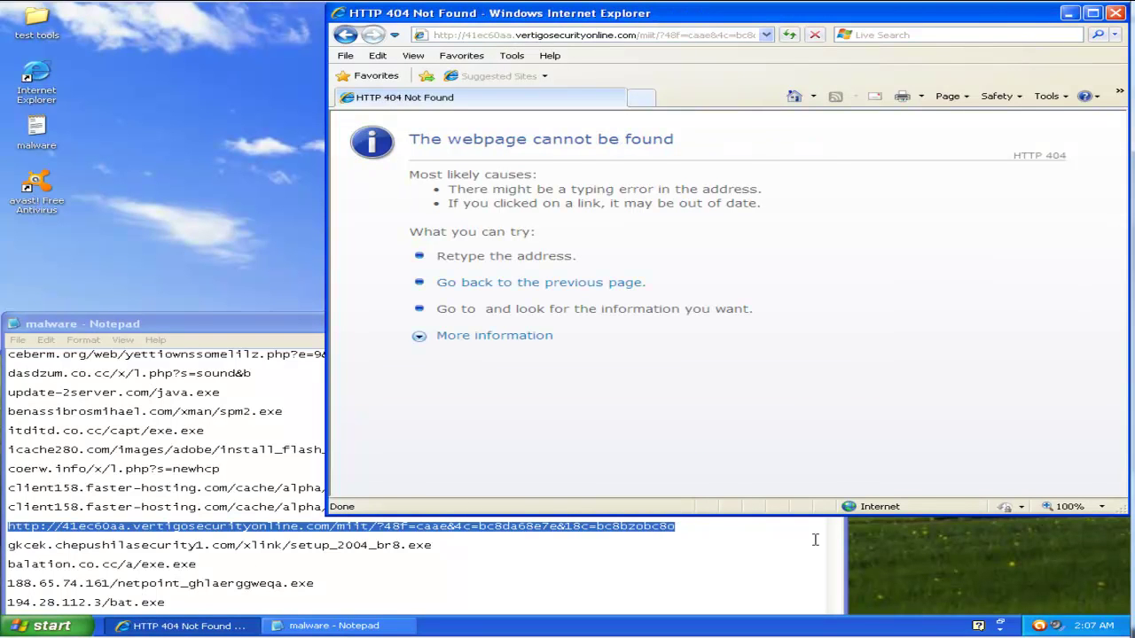
# Load gkcek.chepushilasecurity1.com/xlink/setup_2004_br8.exe from the malware list and run the file, accepting the unknown publisher.
pyautogui.click(128, 537)
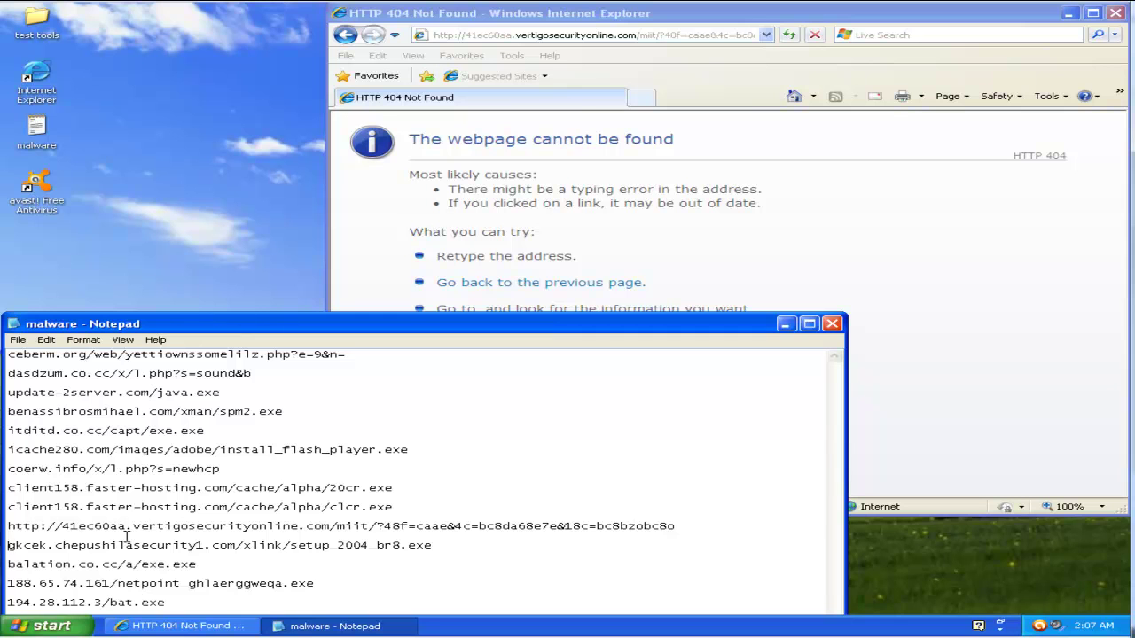
pyautogui.doubleClick(124, 544)
pyautogui.hotkey('ctrl', 'c')
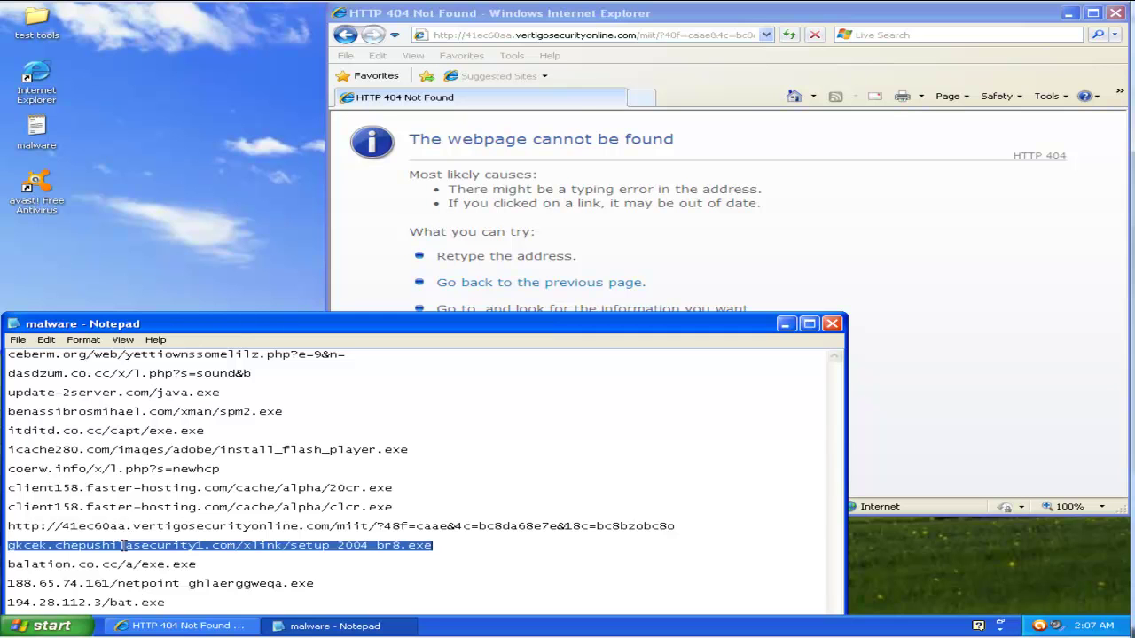
pyautogui.click(548, 39)
pyautogui.hotkey('ctrl', 'v')
pyautogui.press('Return')
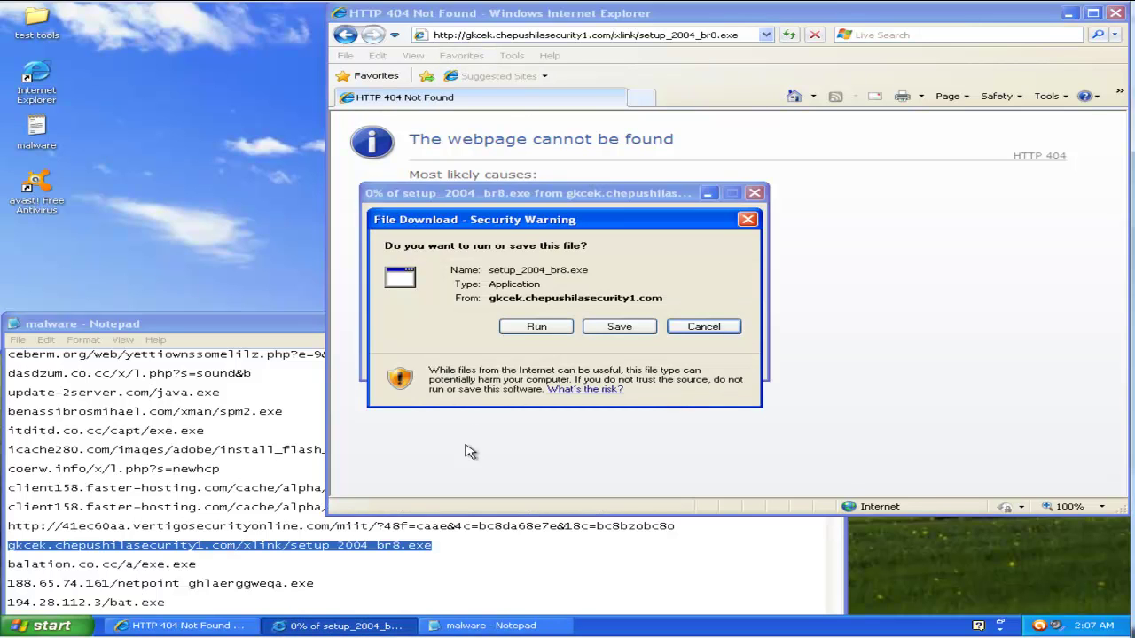
pyautogui.click(530, 327)
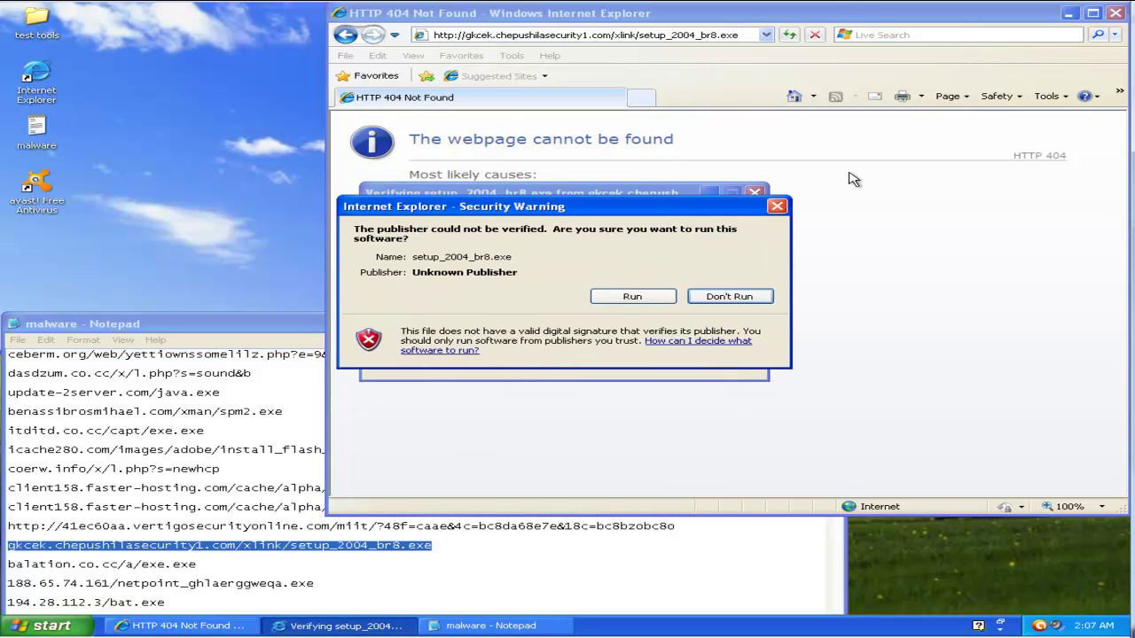
pyautogui.click(631, 298)
# Copy the balation.co.cc/a/exe.exe address from the malware list and finish the AntivirusGT installation wizard.
pyautogui.click(228, 569)
pyautogui.hotkey('shift', 'Home')
pyautogui.hotkey('ctrl', 'c')
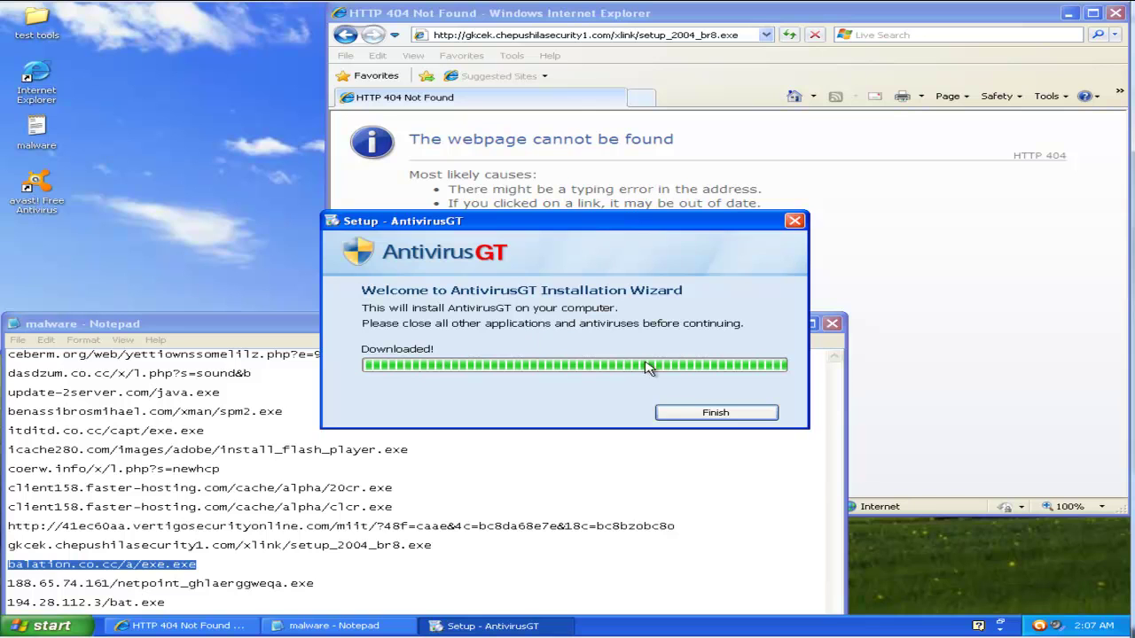
pyautogui.click(688, 409)
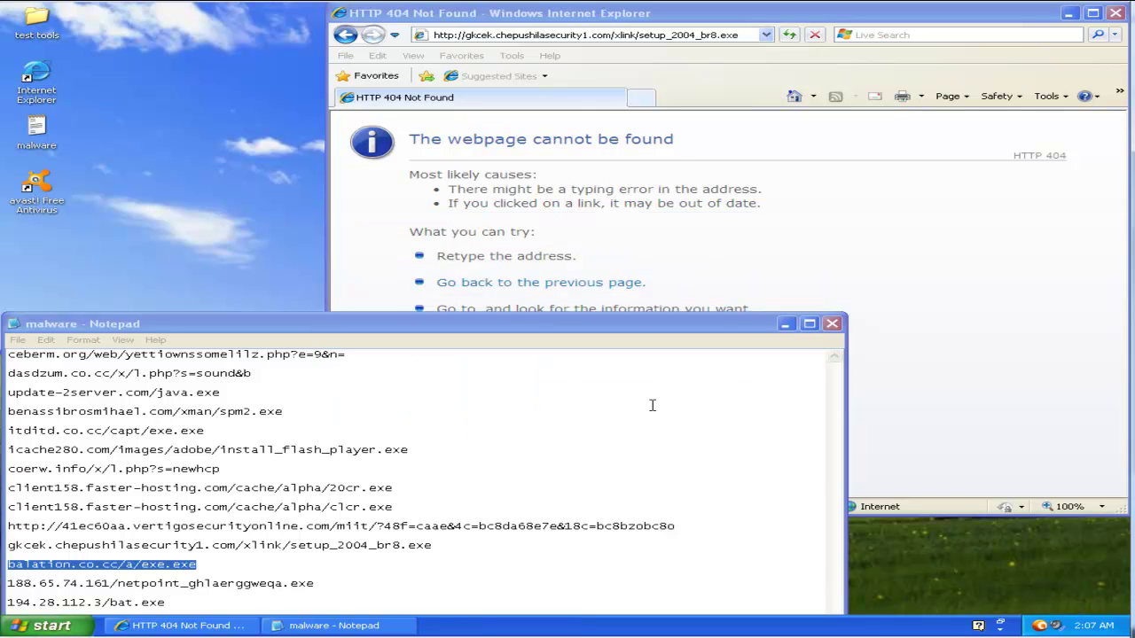
# Dismiss the AntivirusGT scan window and load balation.co.cc/a/exe.exe in the browser.
pyautogui.click(618, 35)
pyautogui.click(618, 35)
pyautogui.click(618, 36)
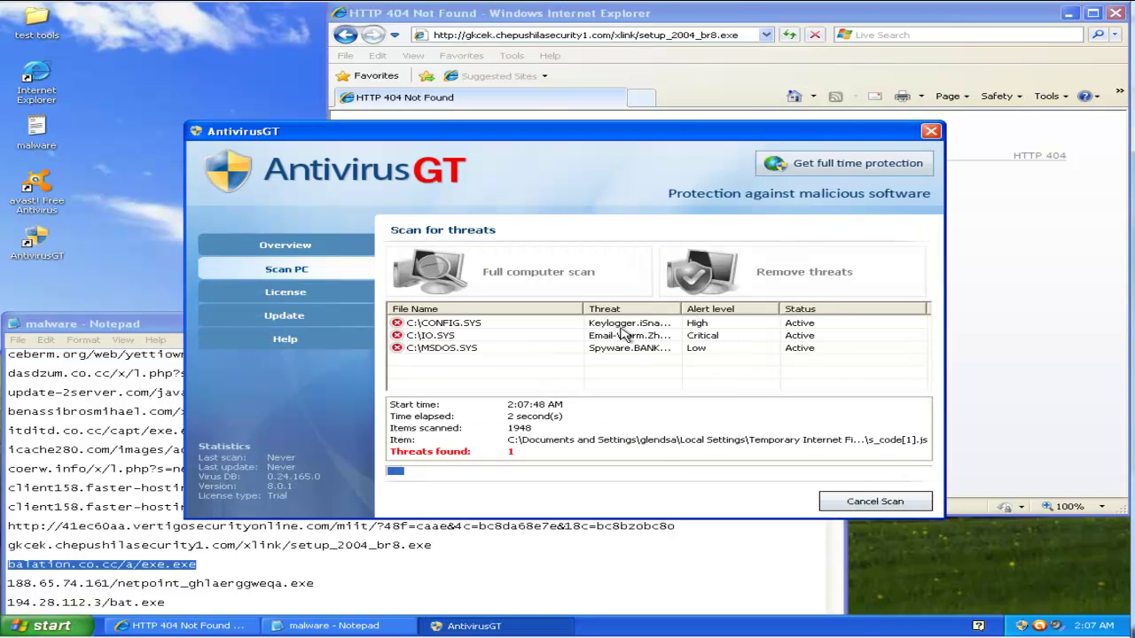
pyautogui.click(931, 131)
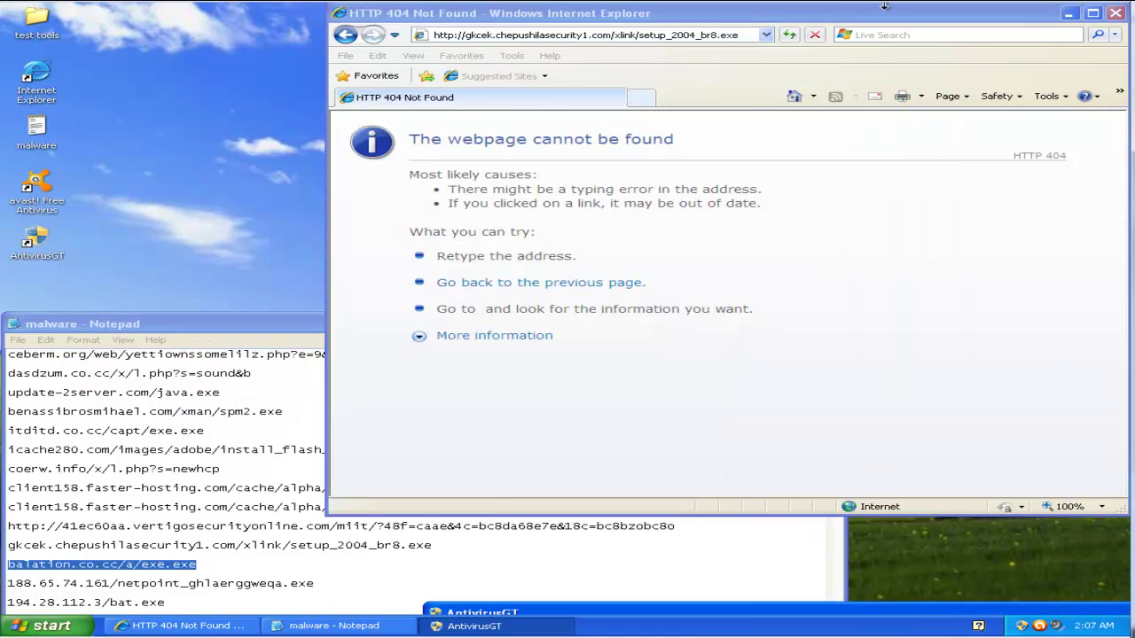
pyautogui.doubleClick(714, 34)
pyautogui.hotkey('ctrl', 'a')
pyautogui.hotkey('ctrl', 'v')
pyautogui.press('Return')
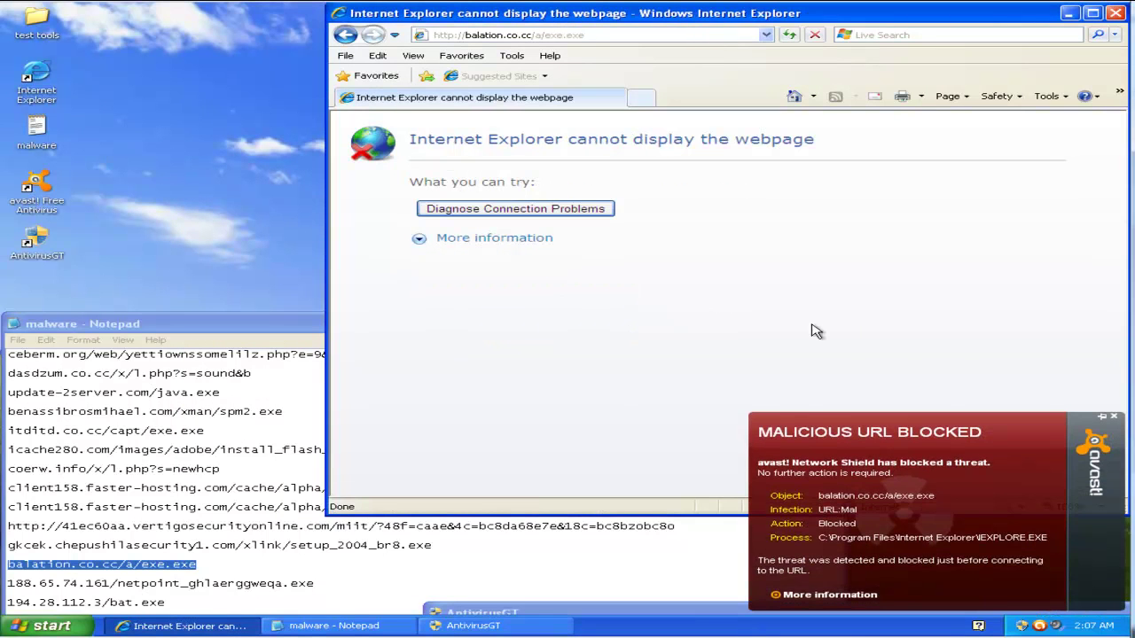
# Copy 188.65.74.161/netpoint_ghlaerggweqa.exe from the malware list and load it in the browser.
pyautogui.doubleClick(335, 581)
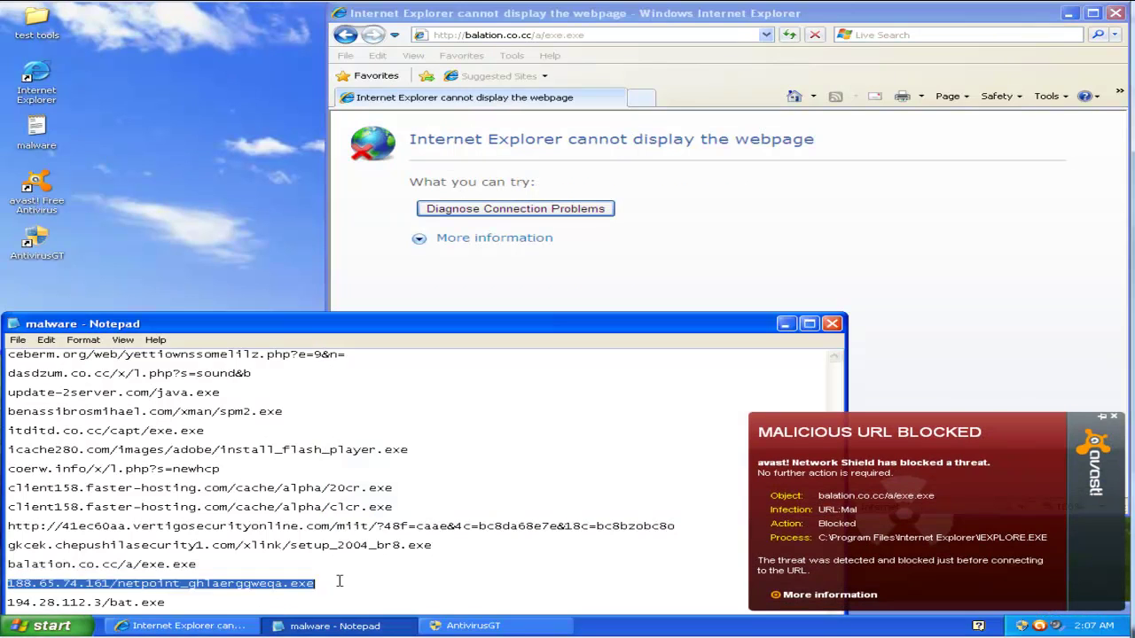
pyautogui.hotkey('ctrl', 'c')
pyautogui.click(635, 34)
pyautogui.hotkey('ctrl', 'v')
pyautogui.press('Return')
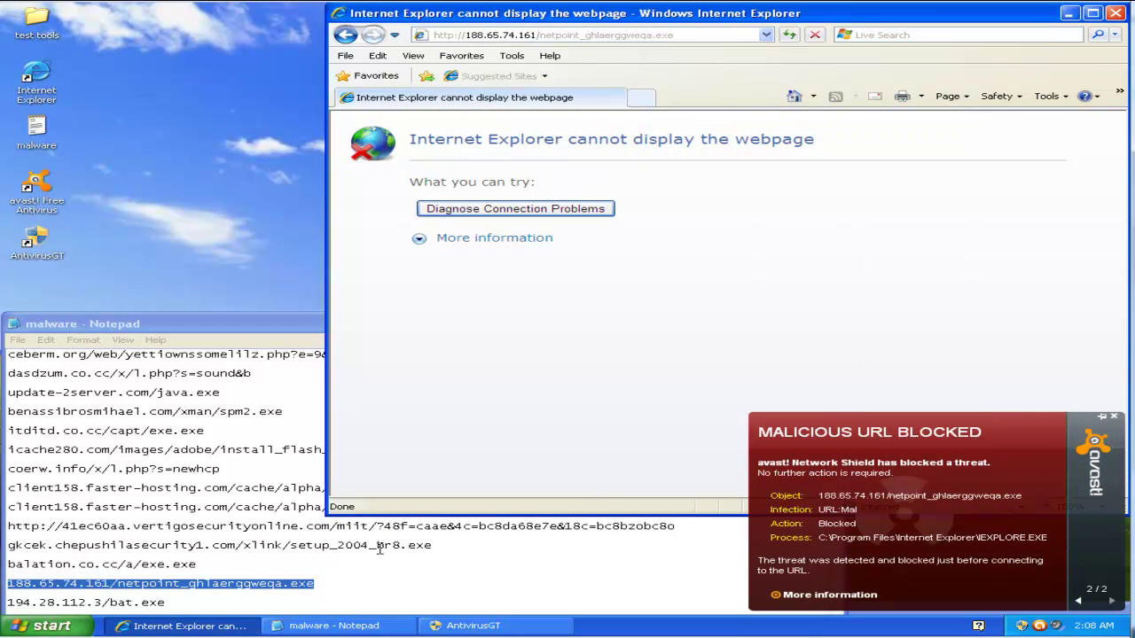
# Load 194.28.112.3/bat.exe from the malware list and run the file, accepting the unknown publisher.
pyautogui.doubleClick(232, 601)
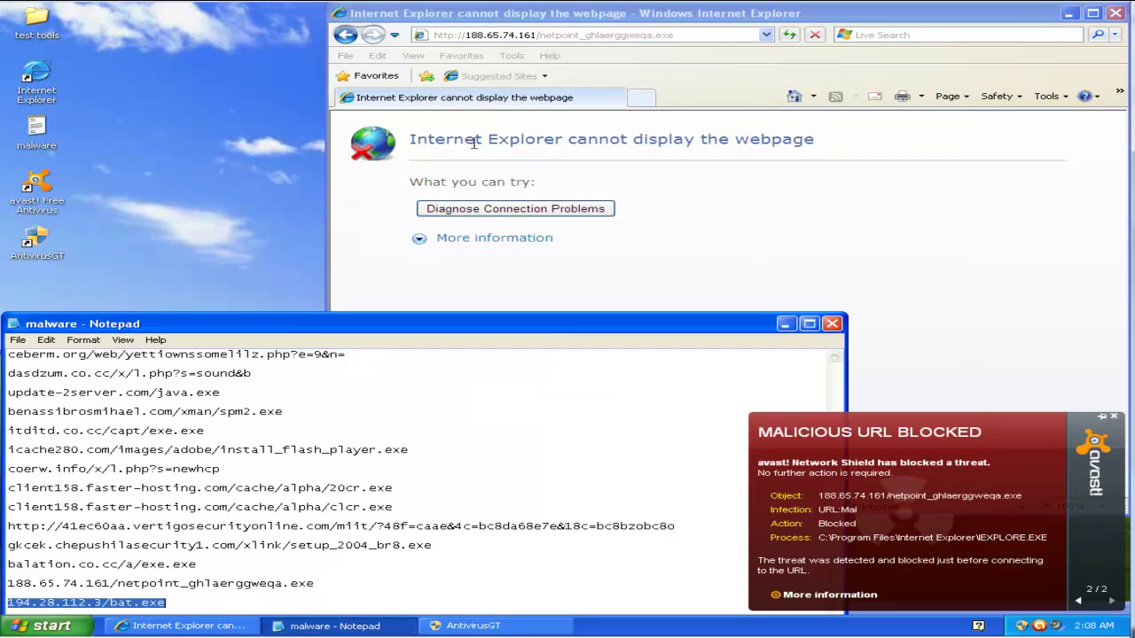
pyautogui.hotkey('ctrl', 'c')
pyautogui.click(647, 32)
pyautogui.hotkey('ctrl', 'v')
pyautogui.press('Return')
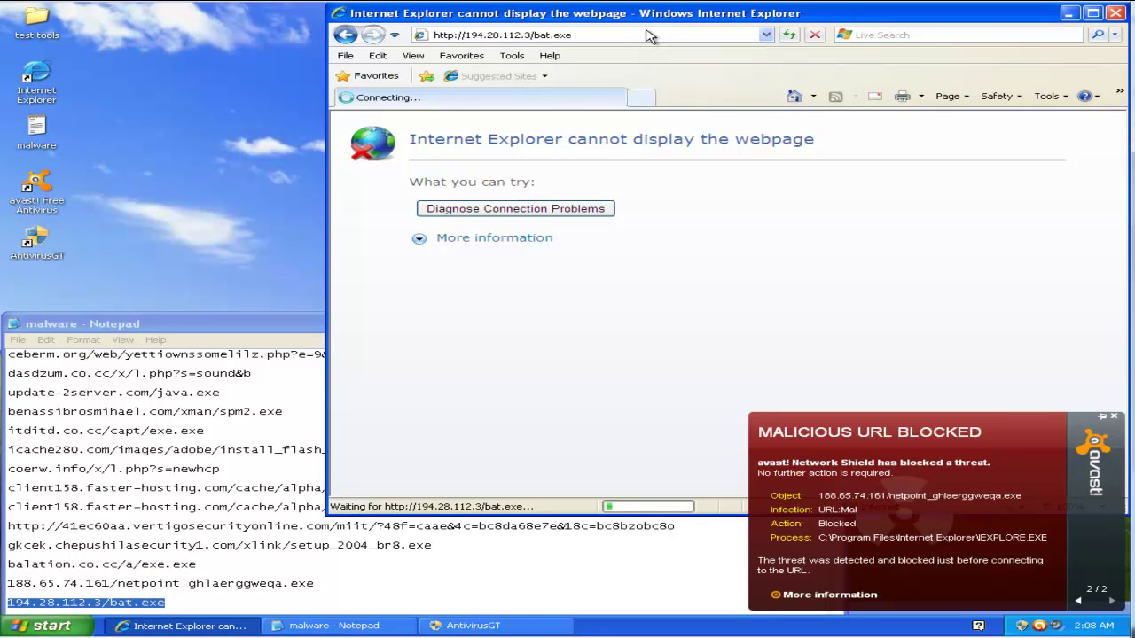
pyautogui.click(566, 325)
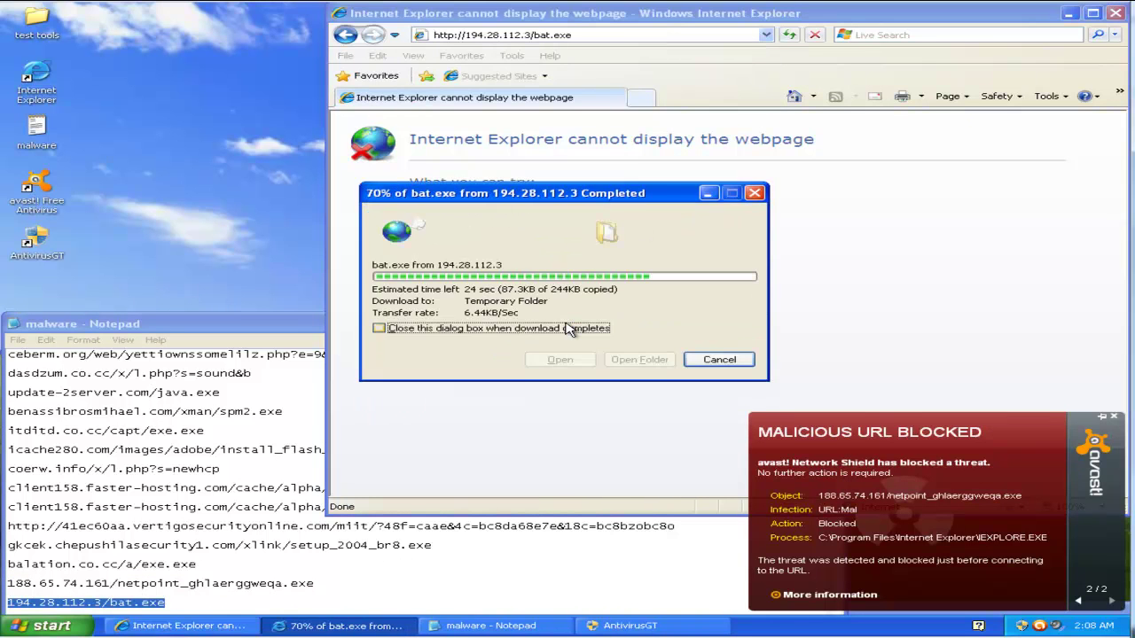
pyautogui.click(627, 295)
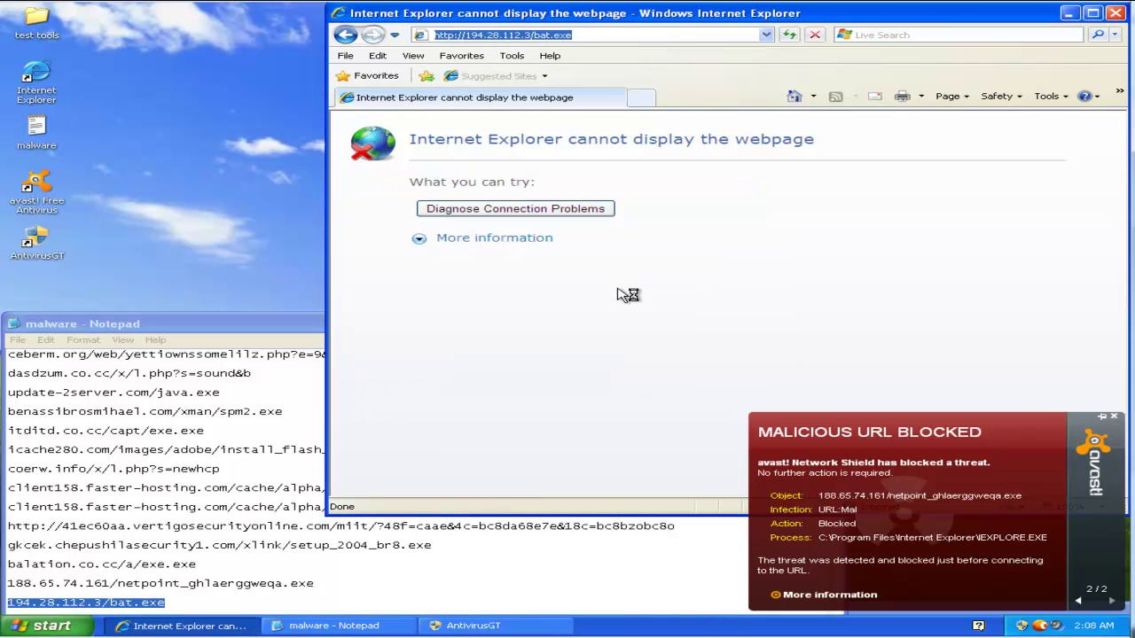
# Bring back the minimized AntivirusGT window to view its scan.
pyautogui.click(473, 625)
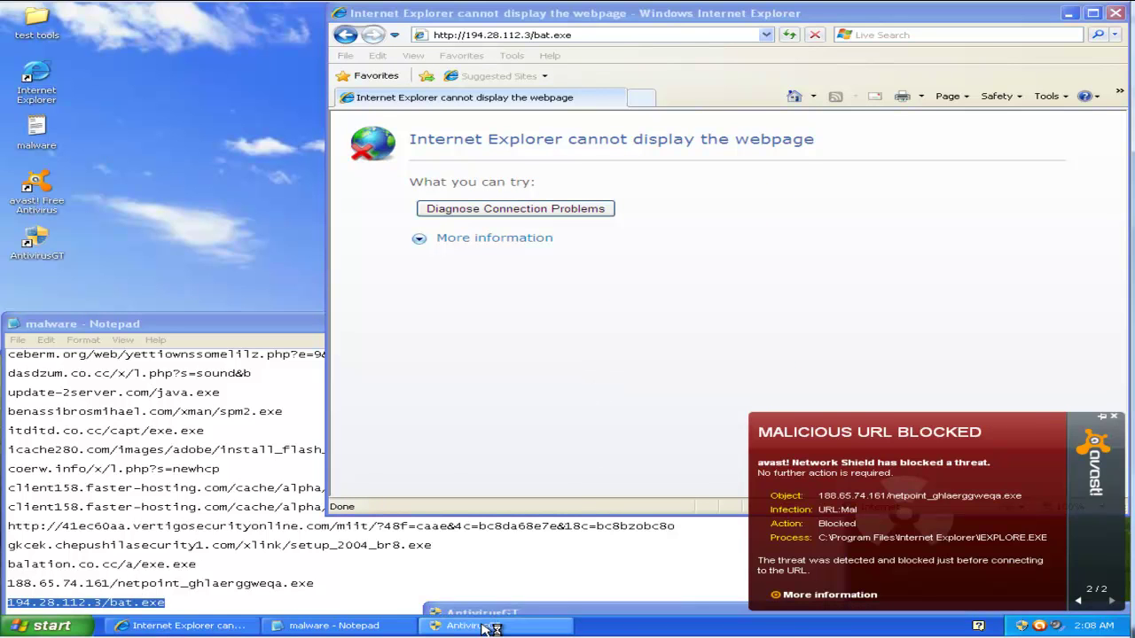
pyautogui.moveTo(9, 9); pyautogui.dragTo(198, 137)
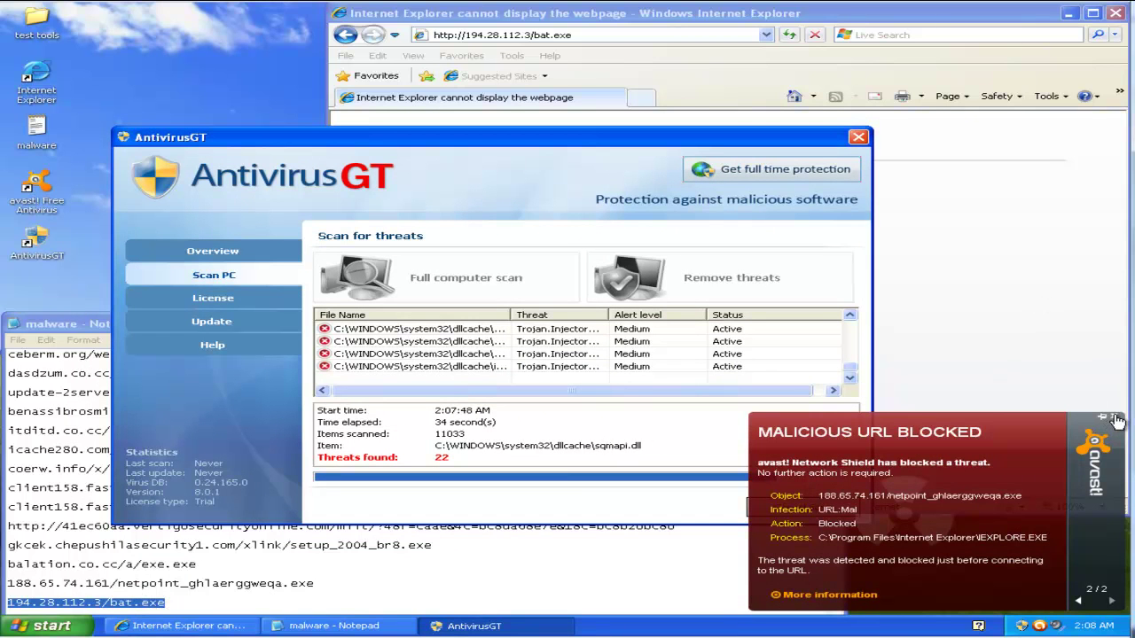
pyautogui.rightClick(490, 626)
pyautogui.click(528, 626)
# Open Task Manager to examine the running processes and CPU performance, and close it.
pyautogui.rightClick(665, 628)
pyautogui.click(697, 580)
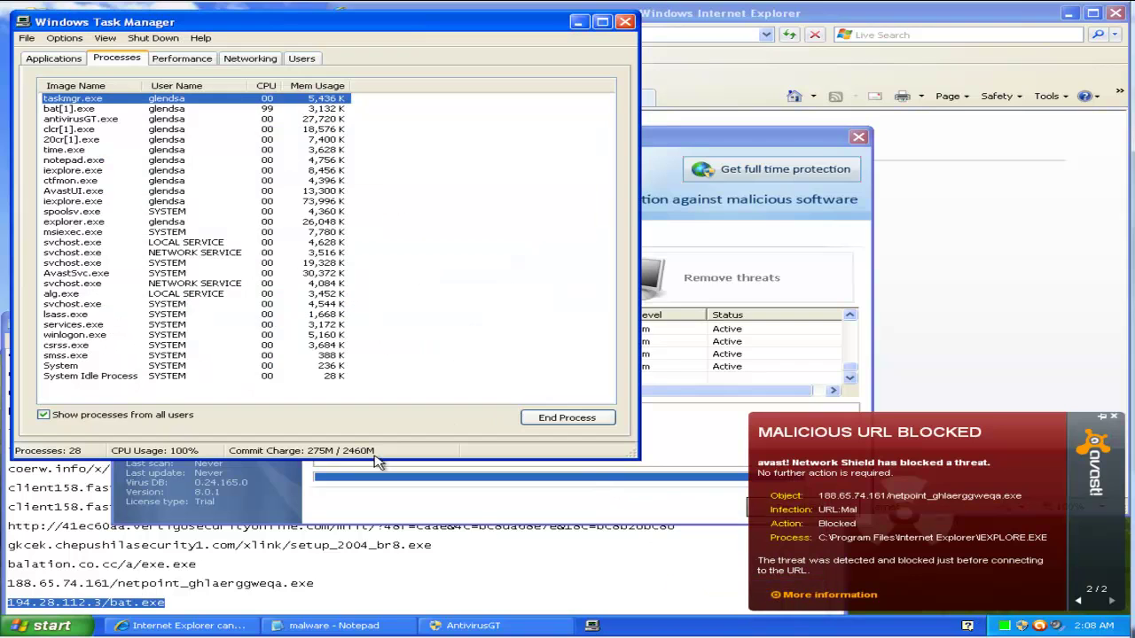
pyautogui.click(182, 59)
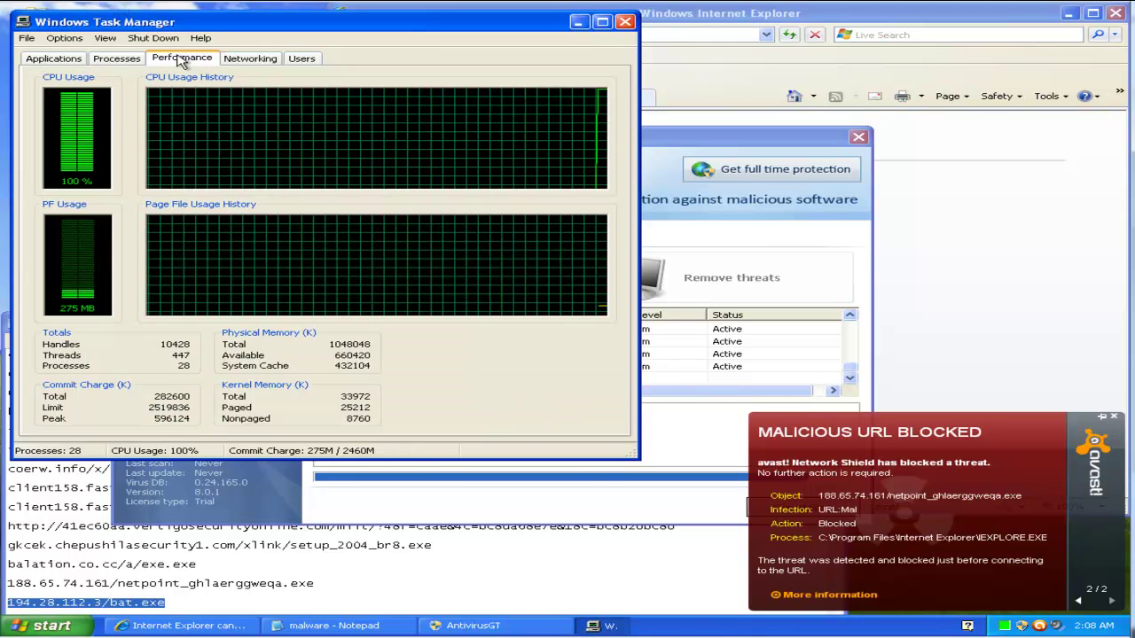
pyautogui.click(626, 21)
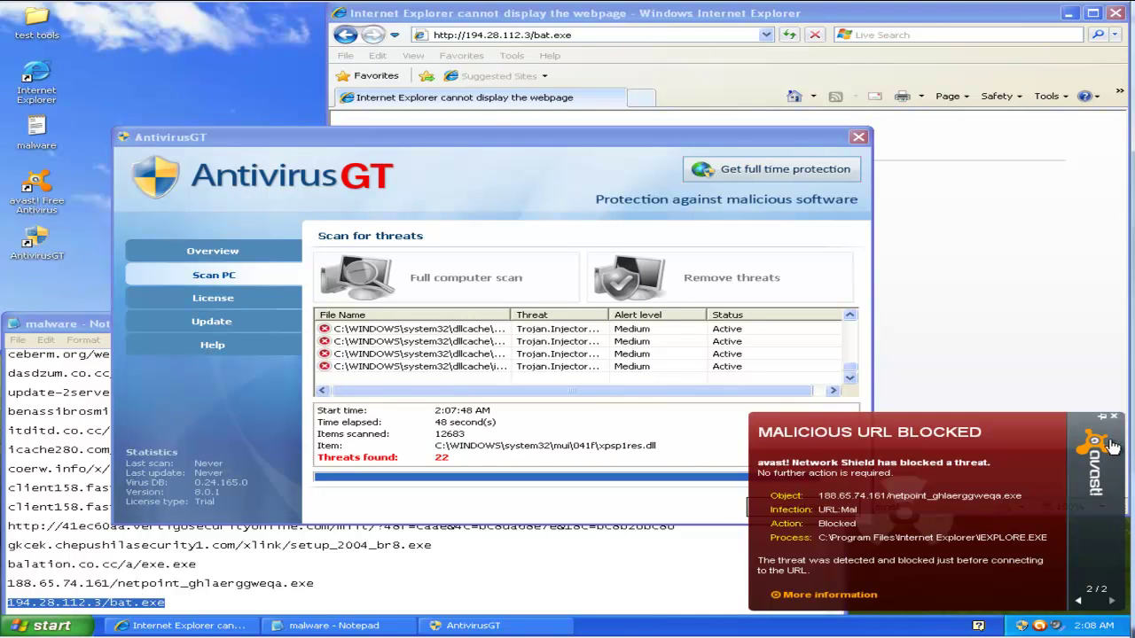
# Close the AntivirusGT program through its notification area entry.
pyautogui.click(618, 454)
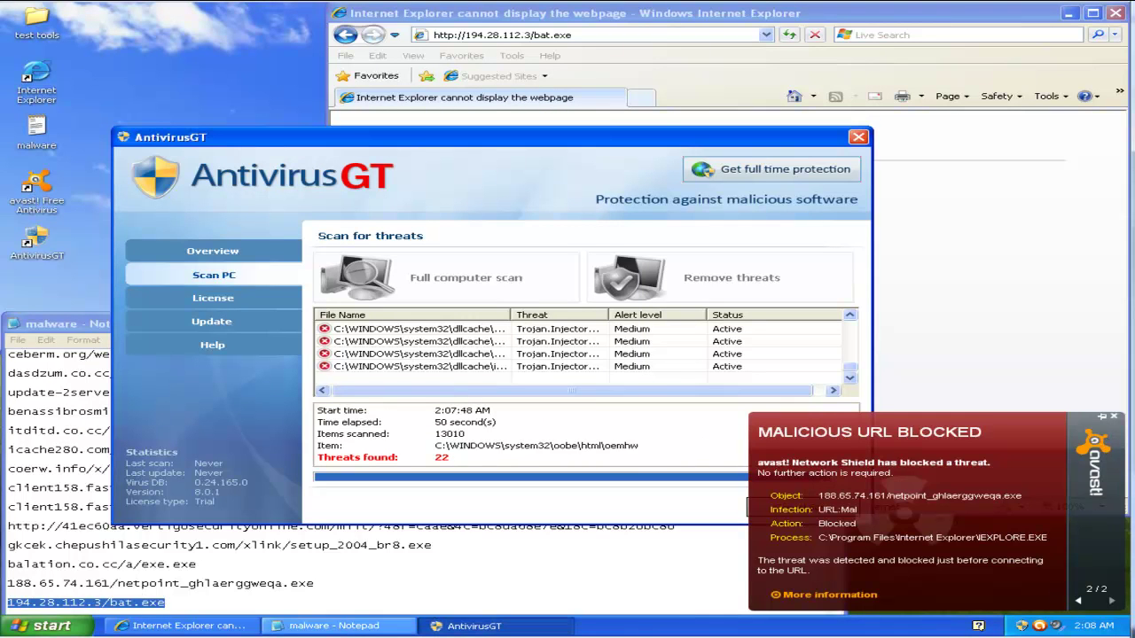
pyautogui.rightClick(1024, 628)
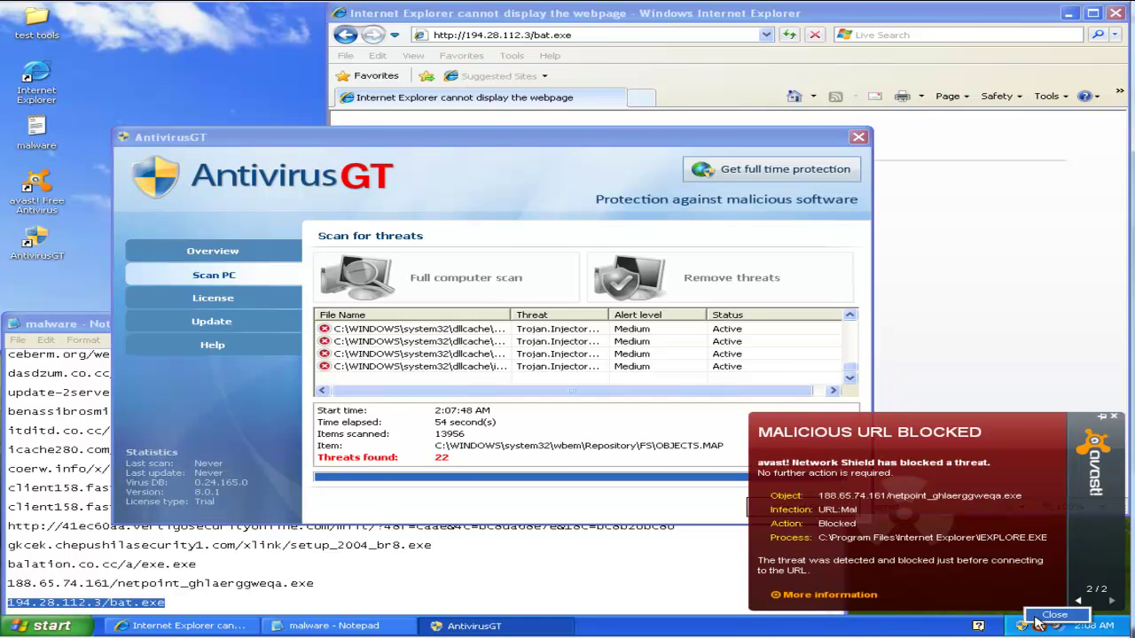
pyautogui.click(1045, 615)
pyautogui.click(1040, 627)
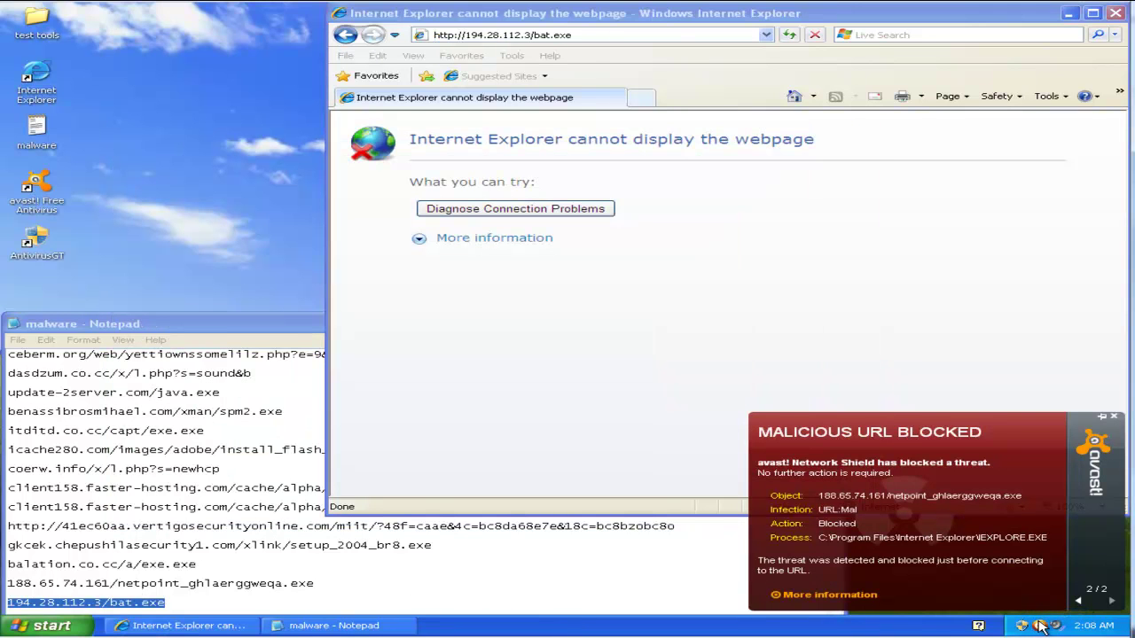
pyautogui.rightClick(1036, 625)
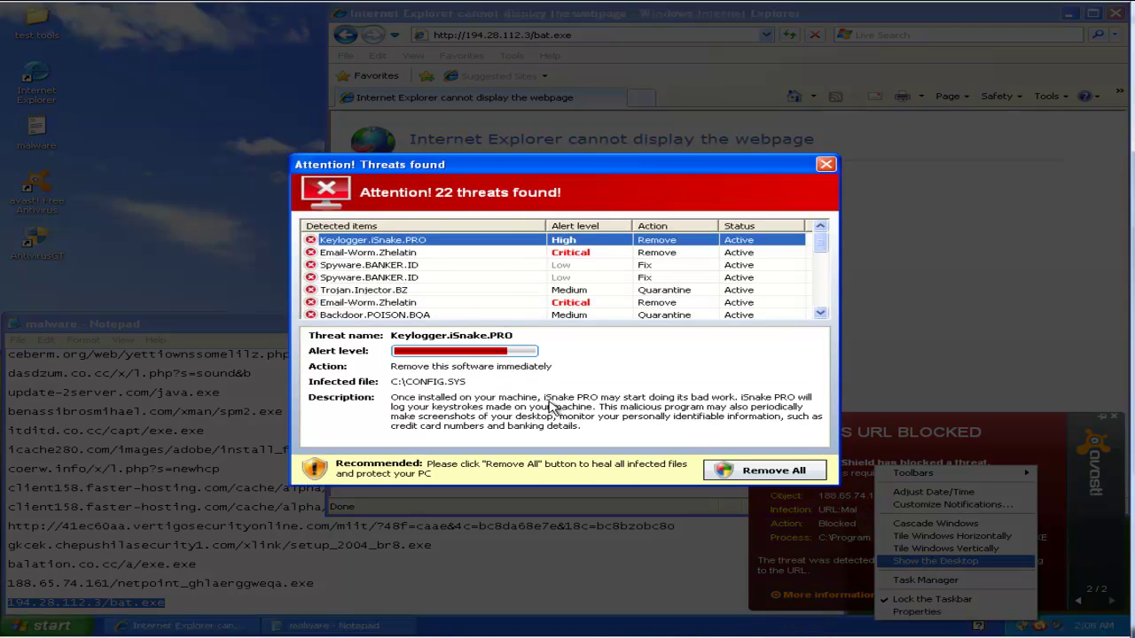
# Choose to remove all threats in the AntivirusGT alert, and dismiss the license purchase window and Resident Shield warning.
pyautogui.click(572, 410)
pyautogui.click(732, 470)
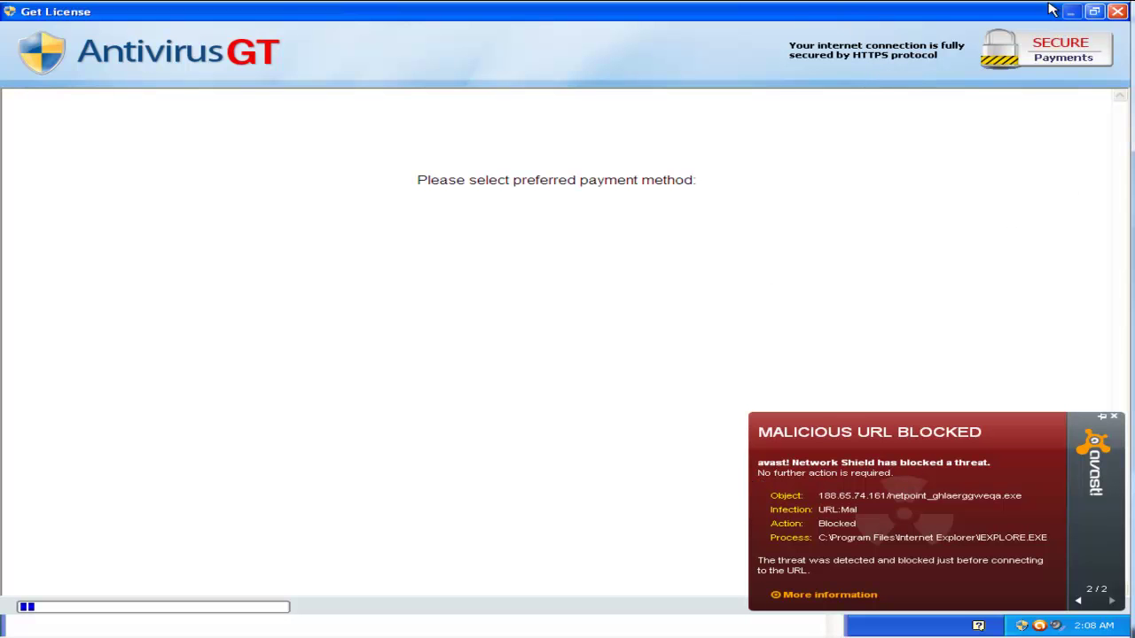
pyautogui.click(1119, 11)
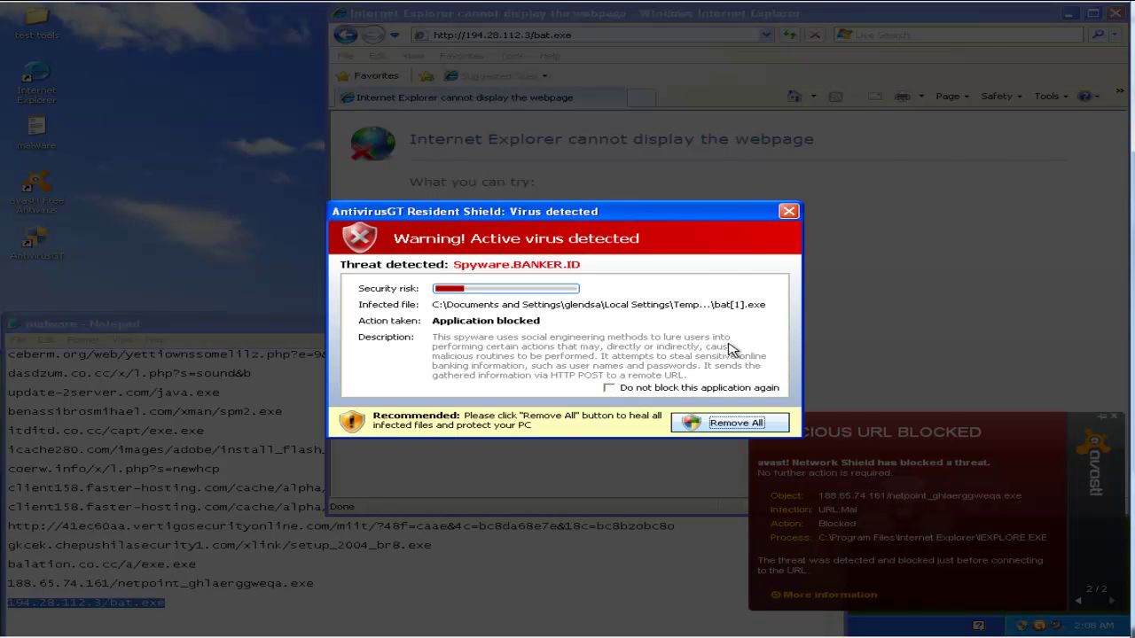
pyautogui.click(787, 212)
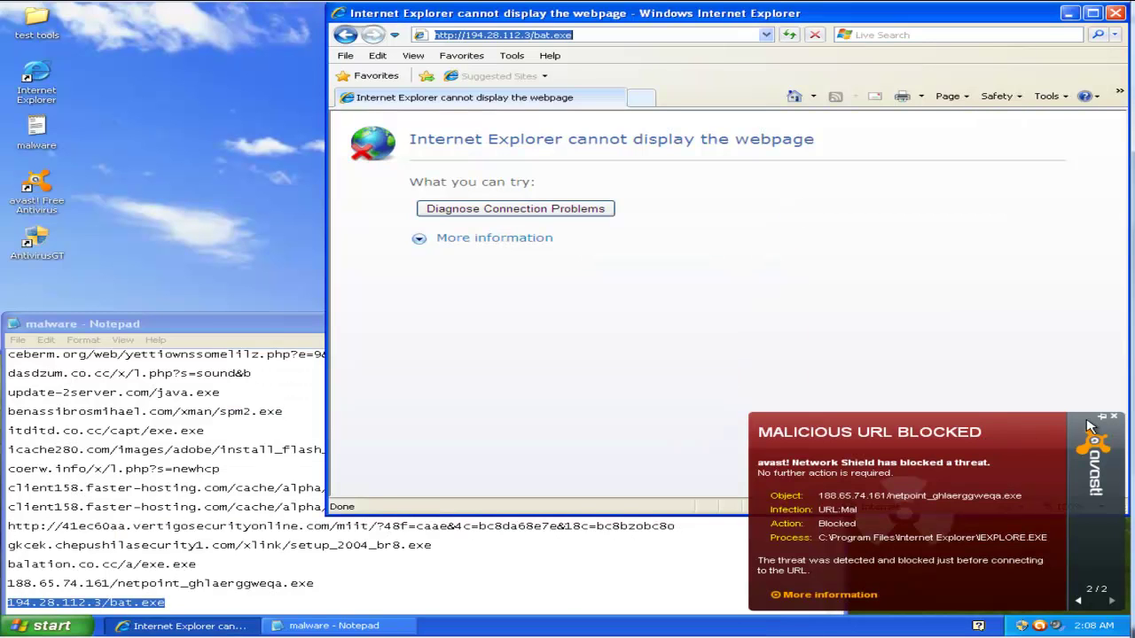
pyautogui.click(140, 144)
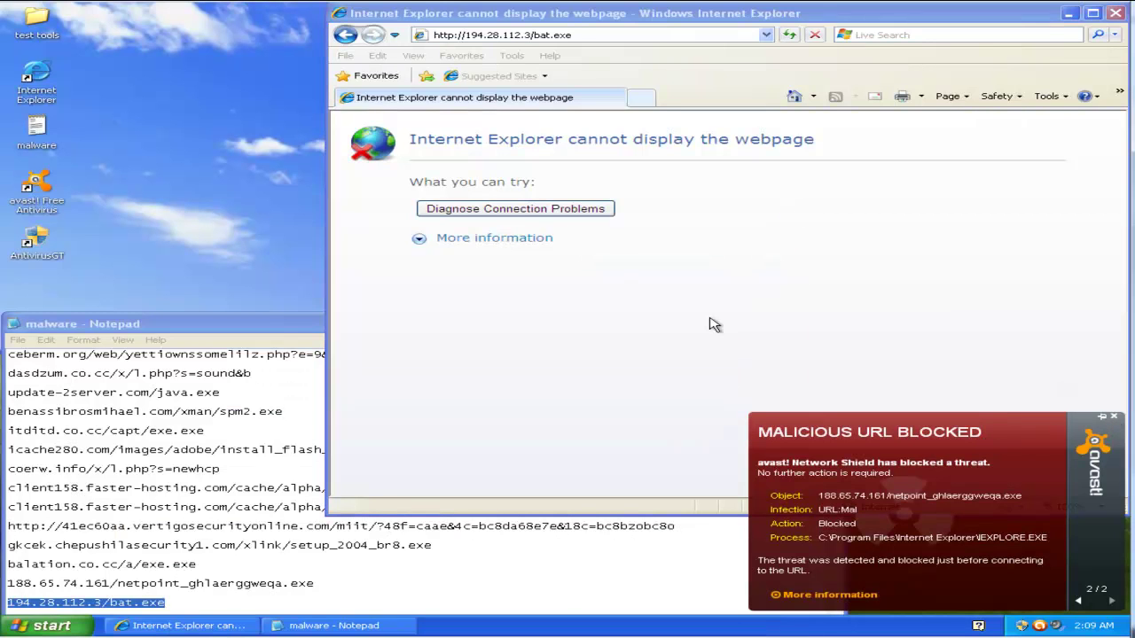
# Close the open Internet Explorer windows and try to access avast! from the notification area.
pyautogui.click(1123, 12)
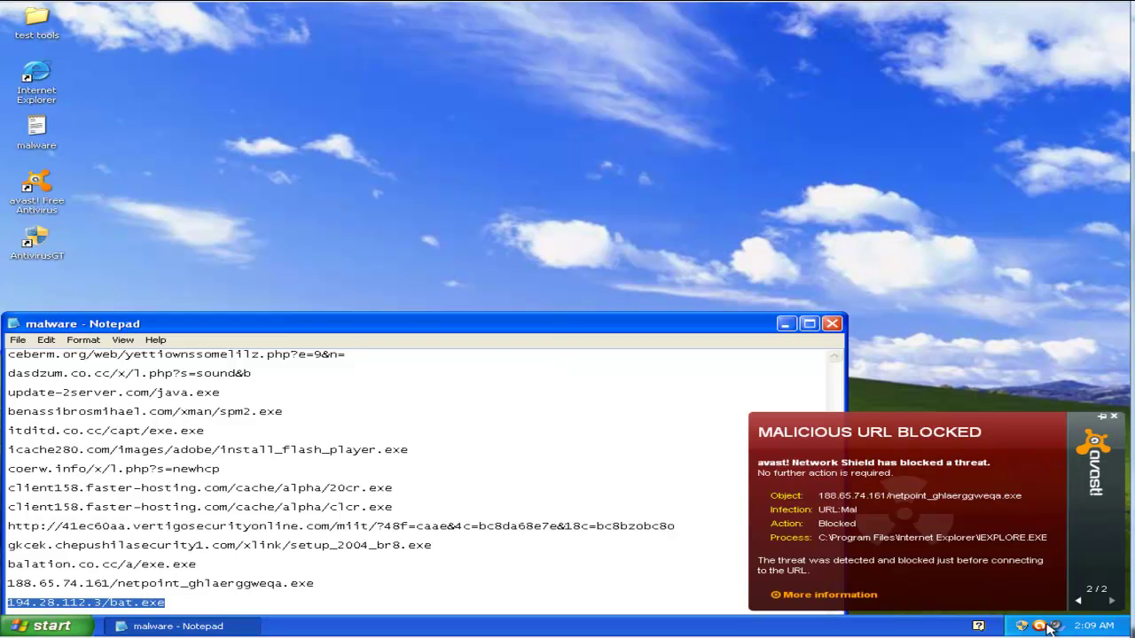
pyautogui.rightClick(971, 626)
pyautogui.press('Escape')
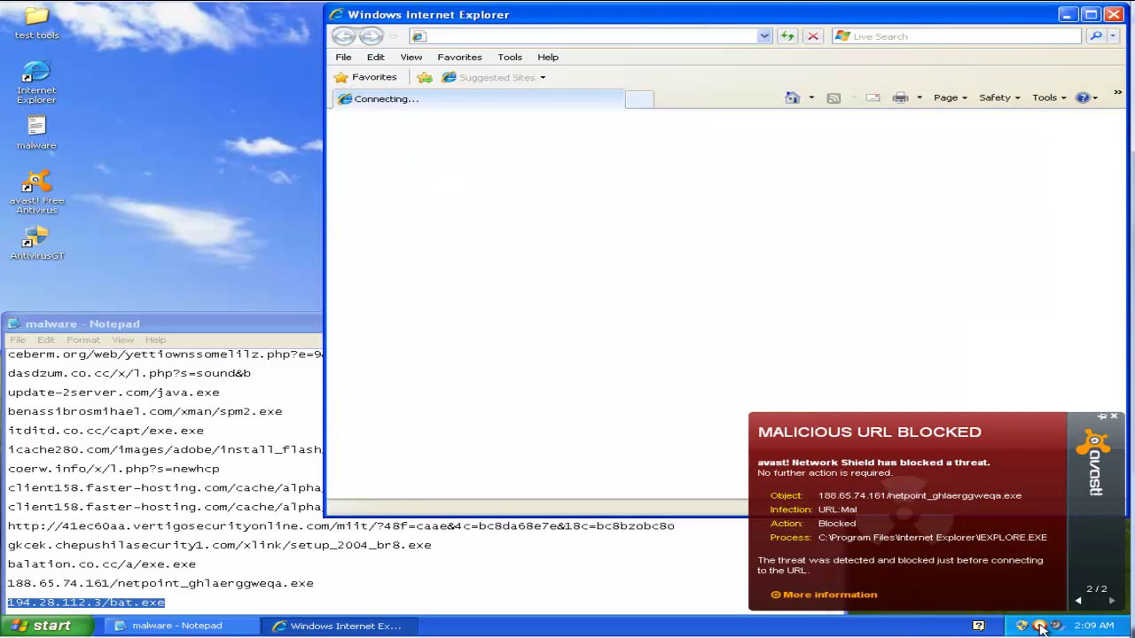
pyautogui.click(1114, 15)
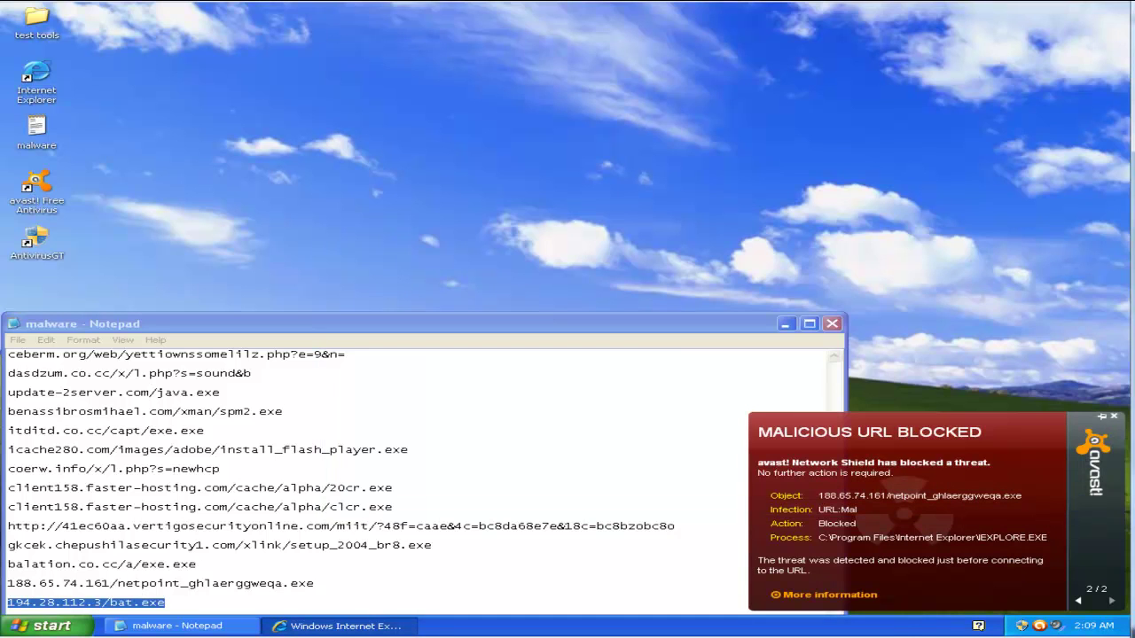
pyautogui.rightClick(1051, 630)
pyautogui.click(1044, 630)
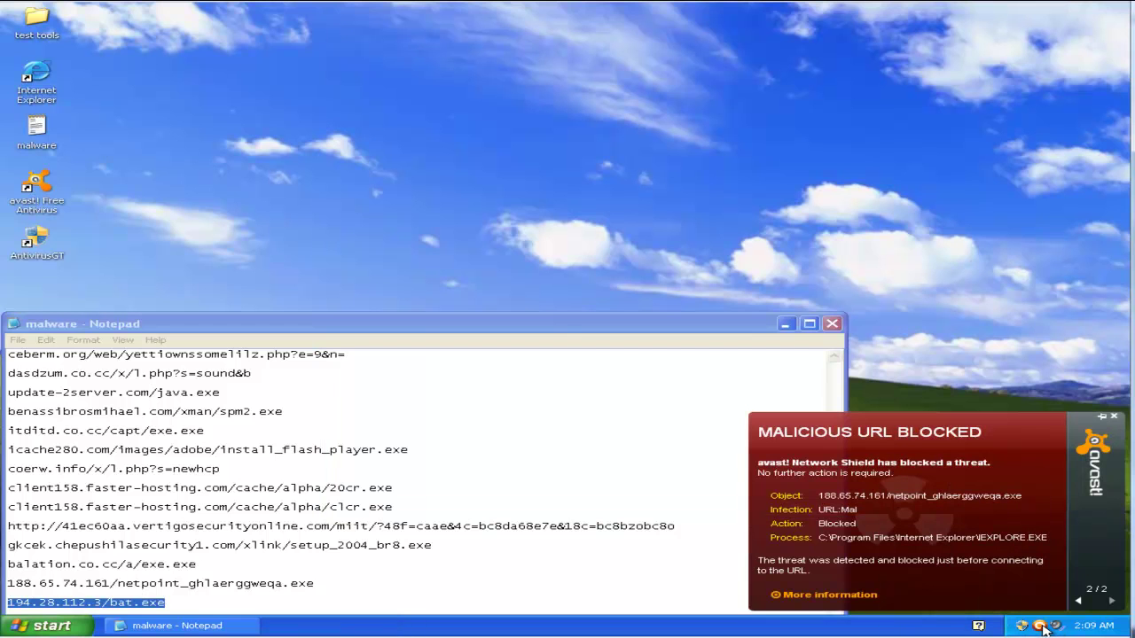
# Open avast! Free Antivirus, dismissing the AntivirusGT Resident Shield warning, and start a full system scan.
pyautogui.click(52, 188)
pyautogui.doubleClick(51, 188)
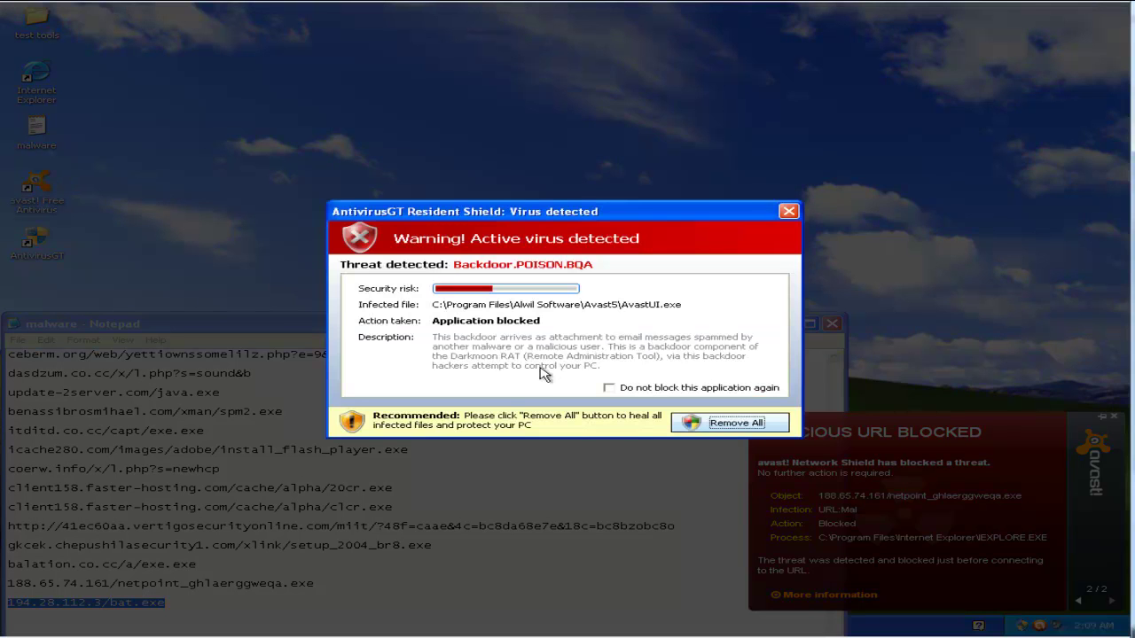
pyautogui.click(788, 212)
pyautogui.click(182, 145)
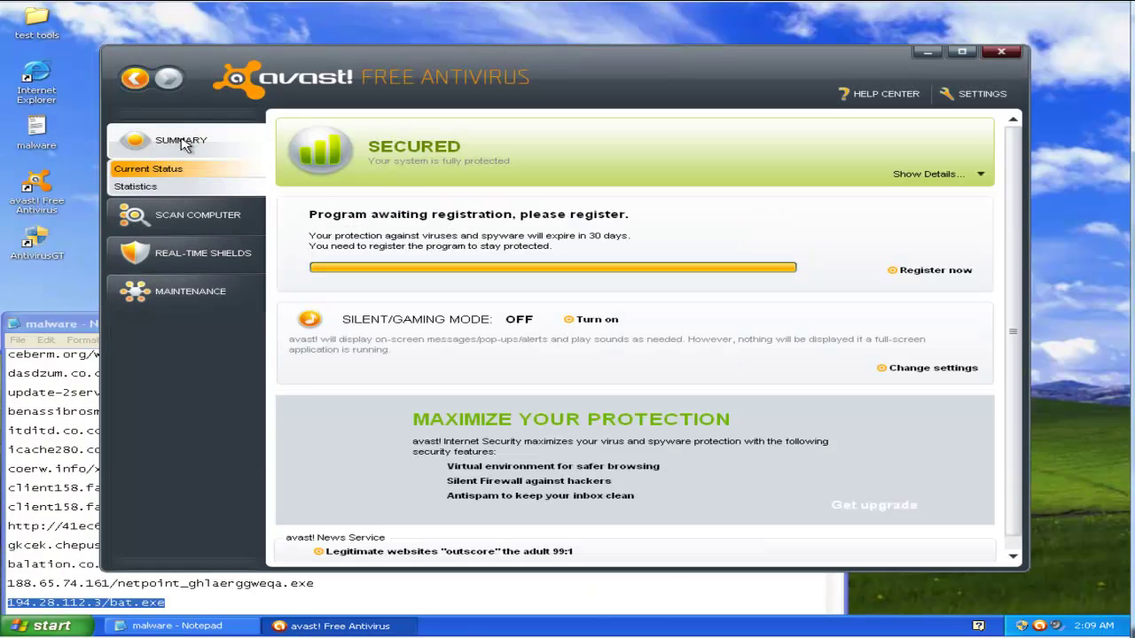
pyautogui.click(182, 211)
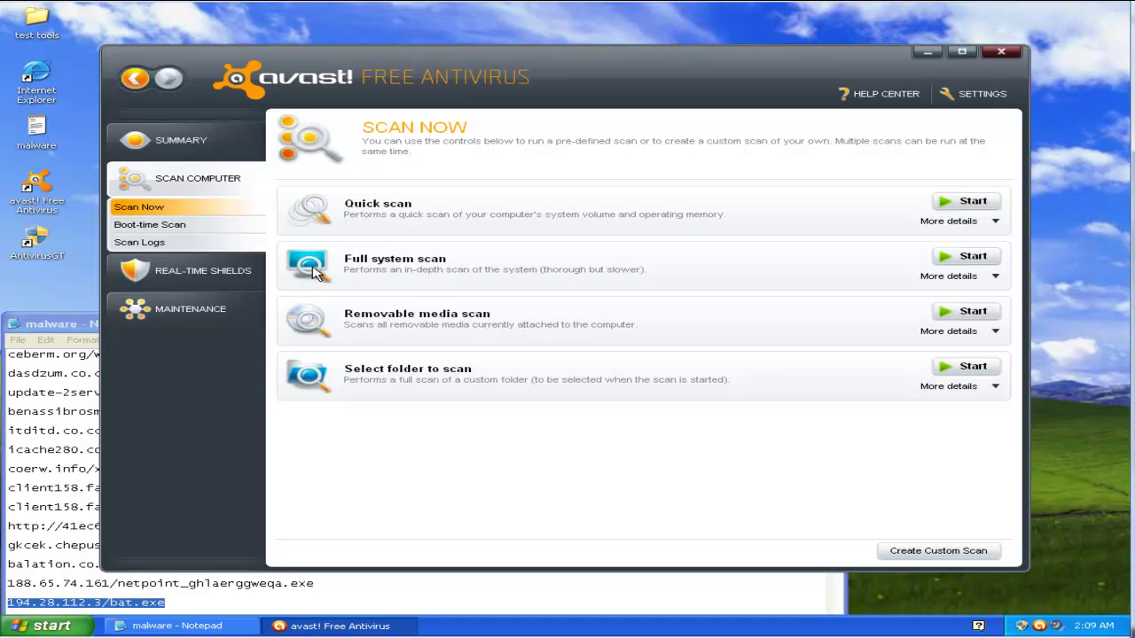
pyautogui.click(975, 256)
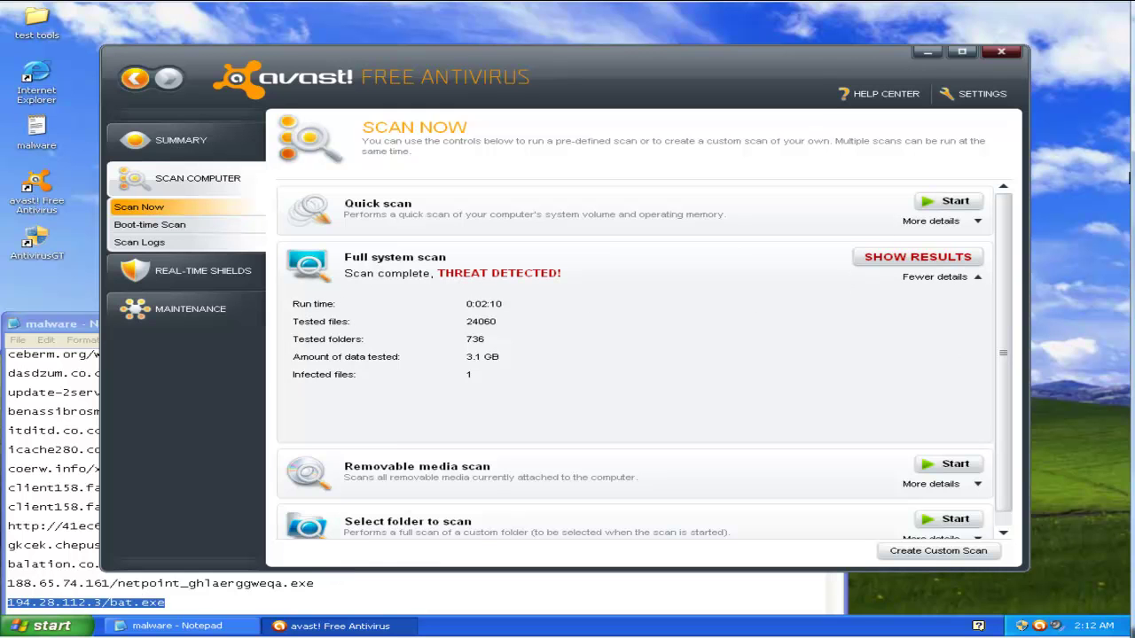
# Review the full system scan results, apply Move to Chest to the detected member[1].htm threat, and close avast!
pyautogui.click(896, 258)
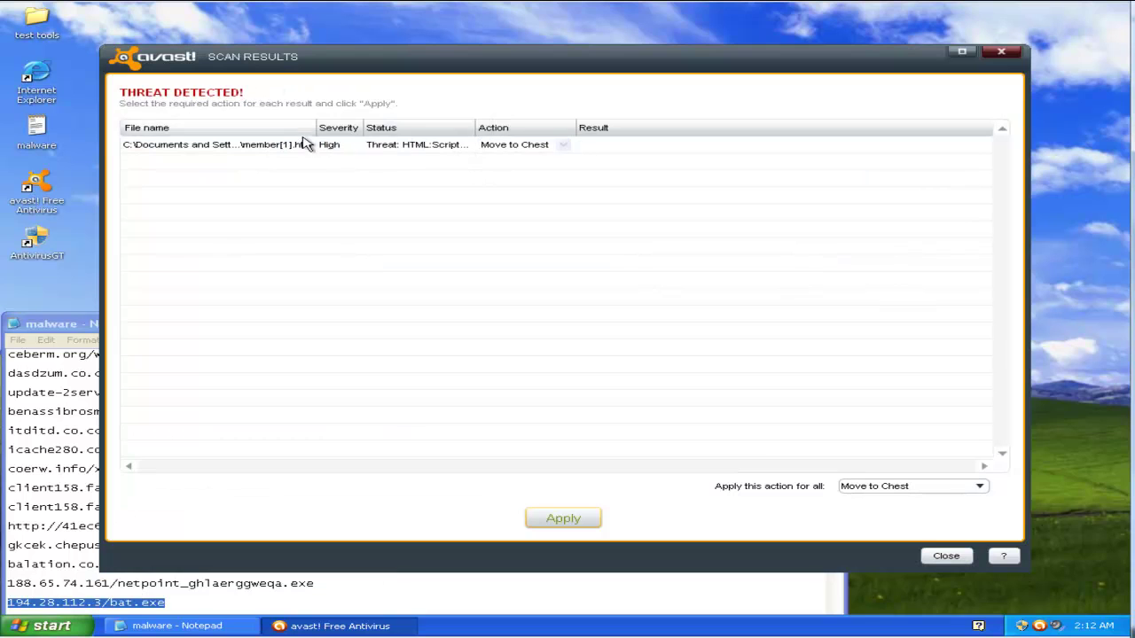
pyautogui.moveTo(420, 127); pyautogui.dragTo(683, 130)
pyautogui.click(890, 146)
pyautogui.click(891, 147)
pyautogui.click(904, 150)
pyautogui.click(905, 151)
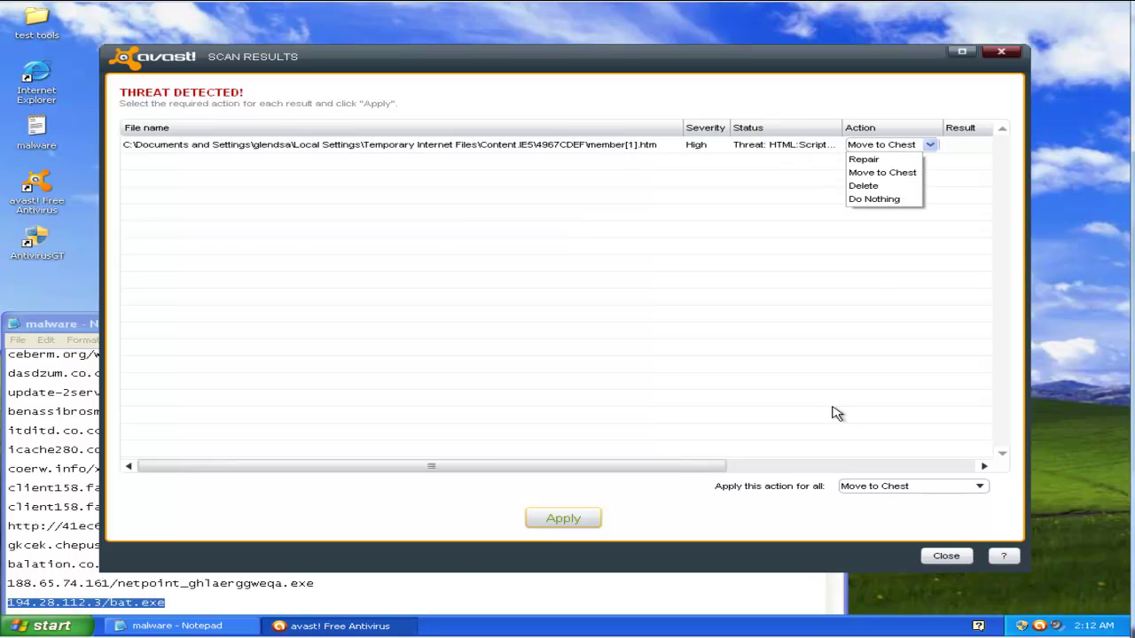
pyautogui.click(568, 520)
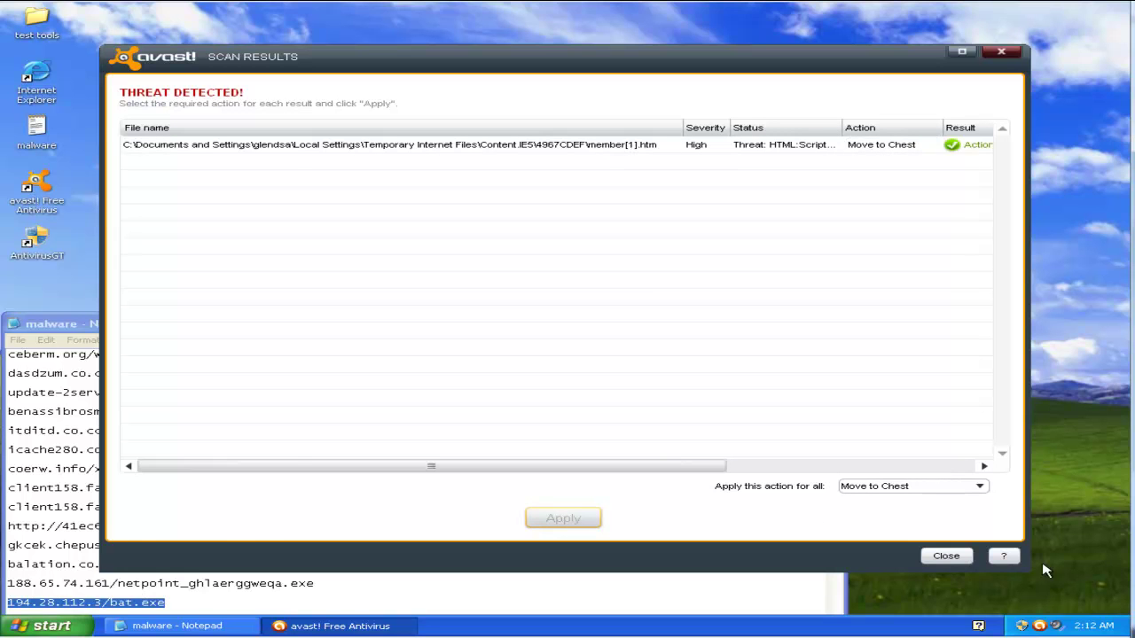
pyautogui.click(956, 558)
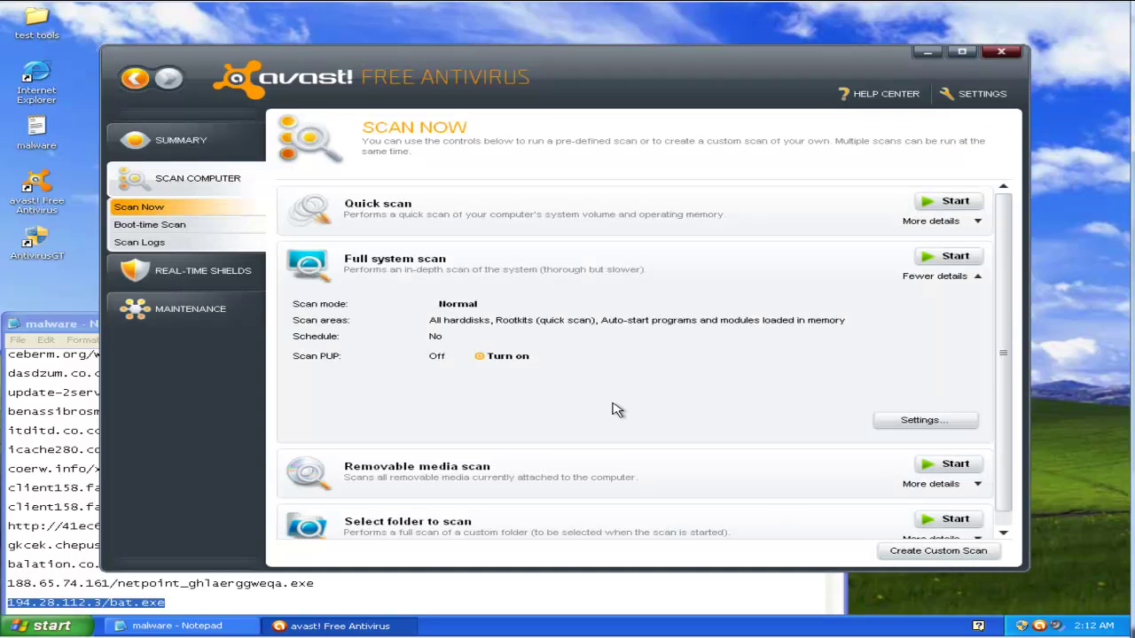
pyautogui.click(1001, 52)
# Launch Hitman Pro 3.5 from the test tools folder and start a scan for malicious software.
pyautogui.doubleClick(29, 31)
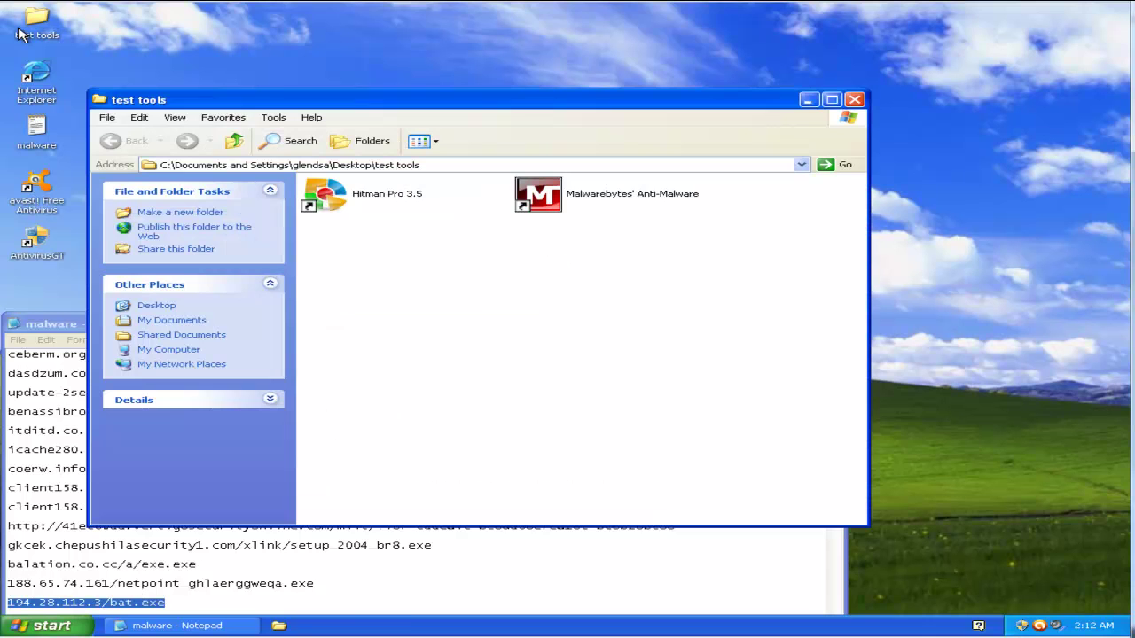
pyautogui.doubleClick(377, 188)
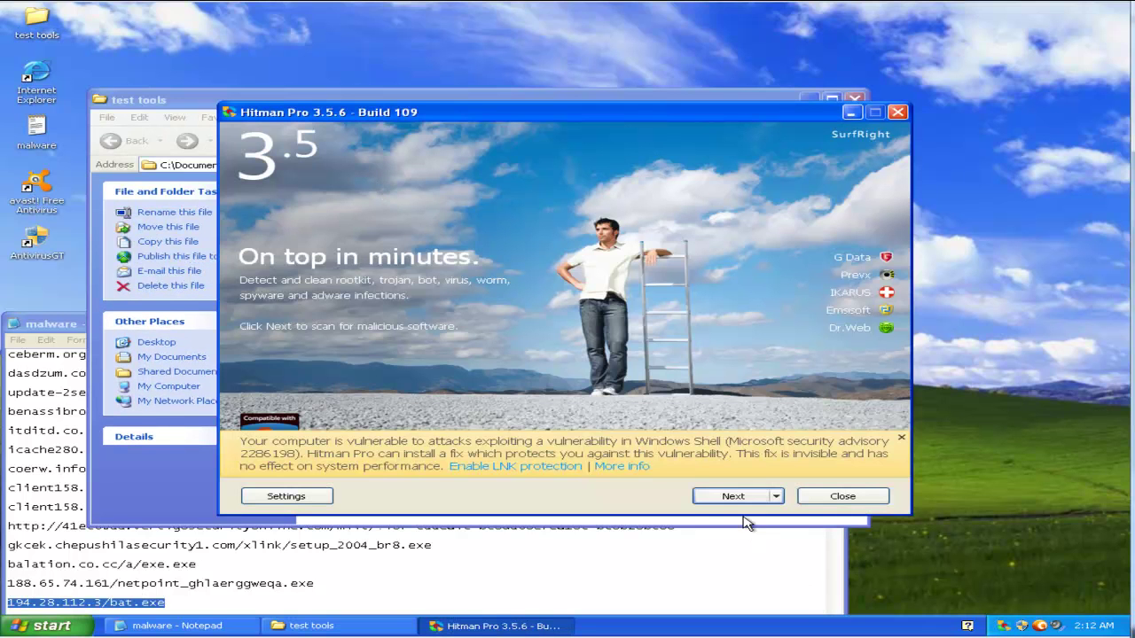
pyautogui.click(768, 496)
pyautogui.click(764, 515)
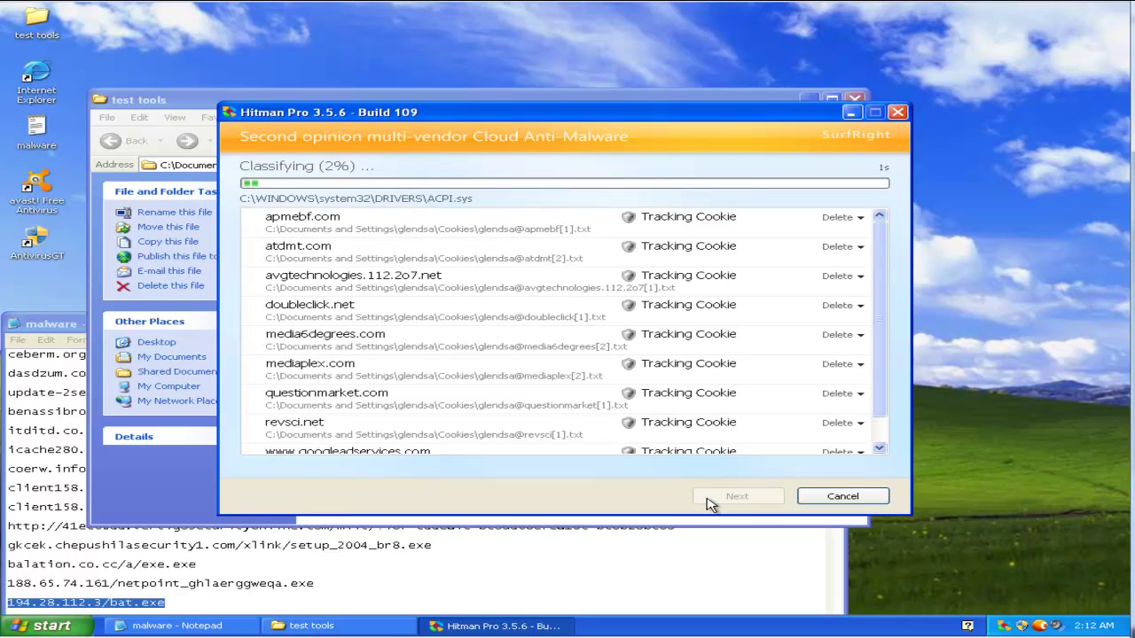
# Launch Malwarebytes' Anti-Malware from the test tools folder, and open its full scan drive selection but cancel it.
pyautogui.doubleClick(51, 22)
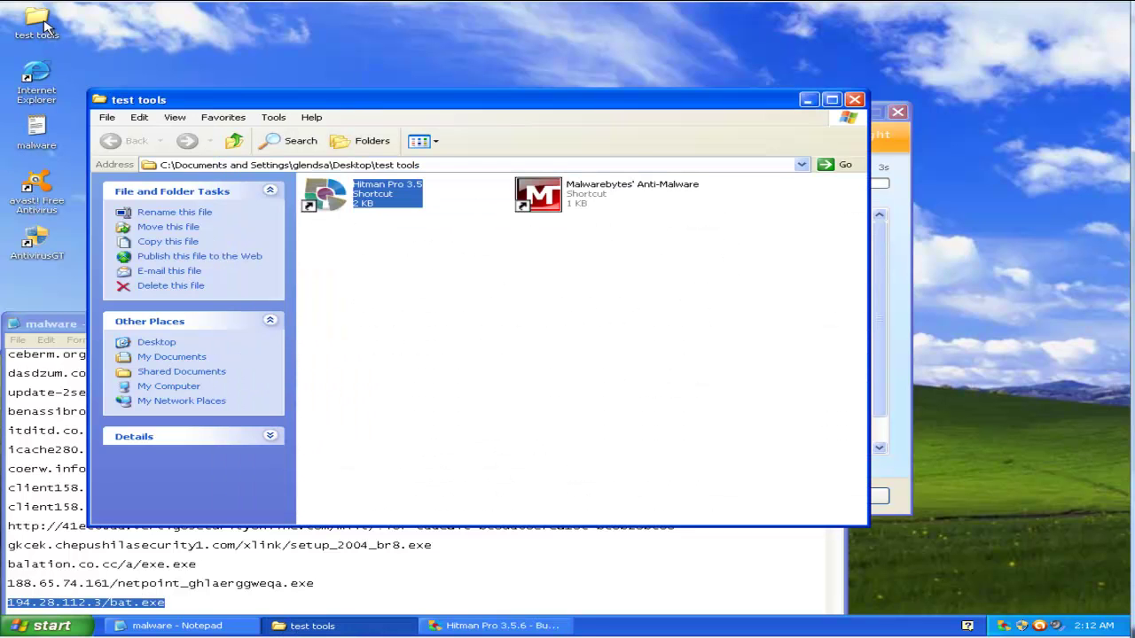
pyautogui.click(672, 220)
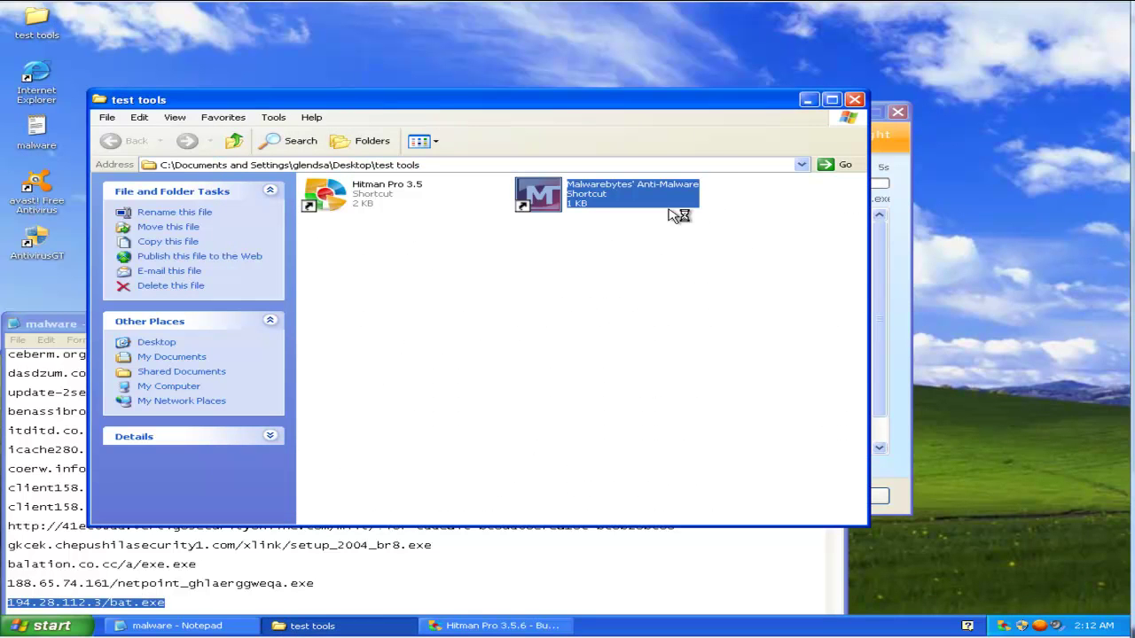
pyautogui.click(856, 100)
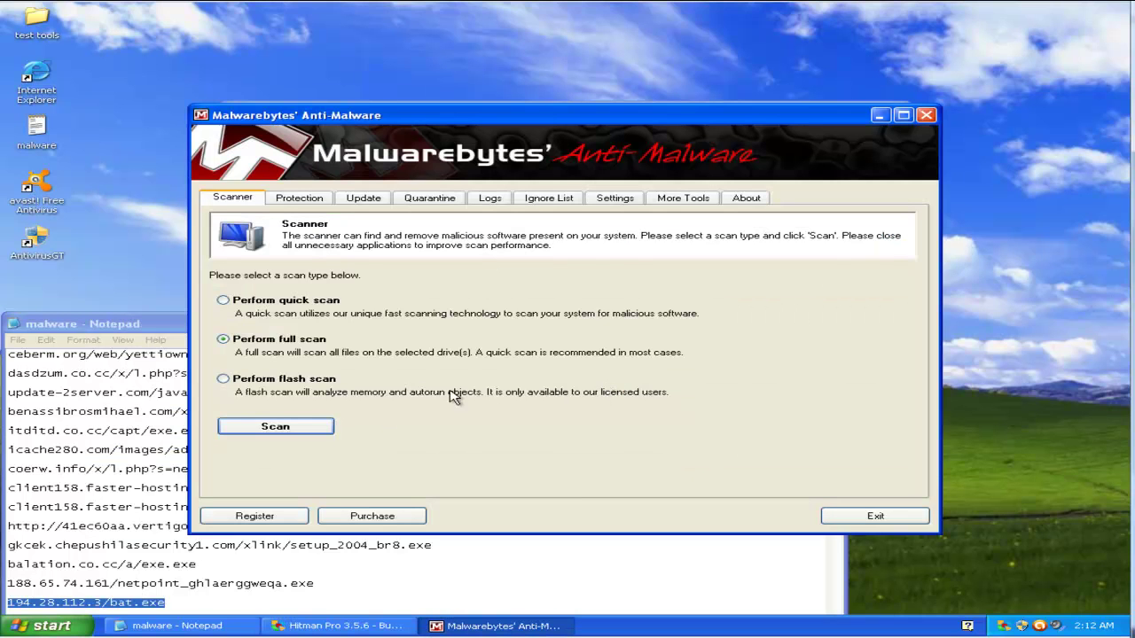
pyautogui.click(310, 426)
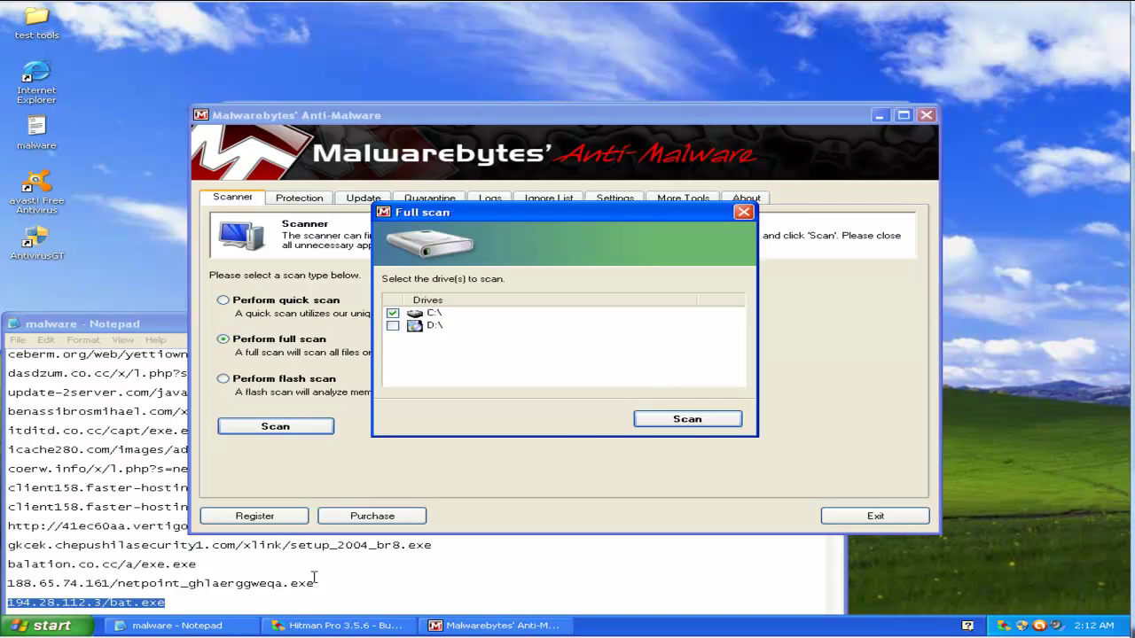
pyautogui.click(744, 212)
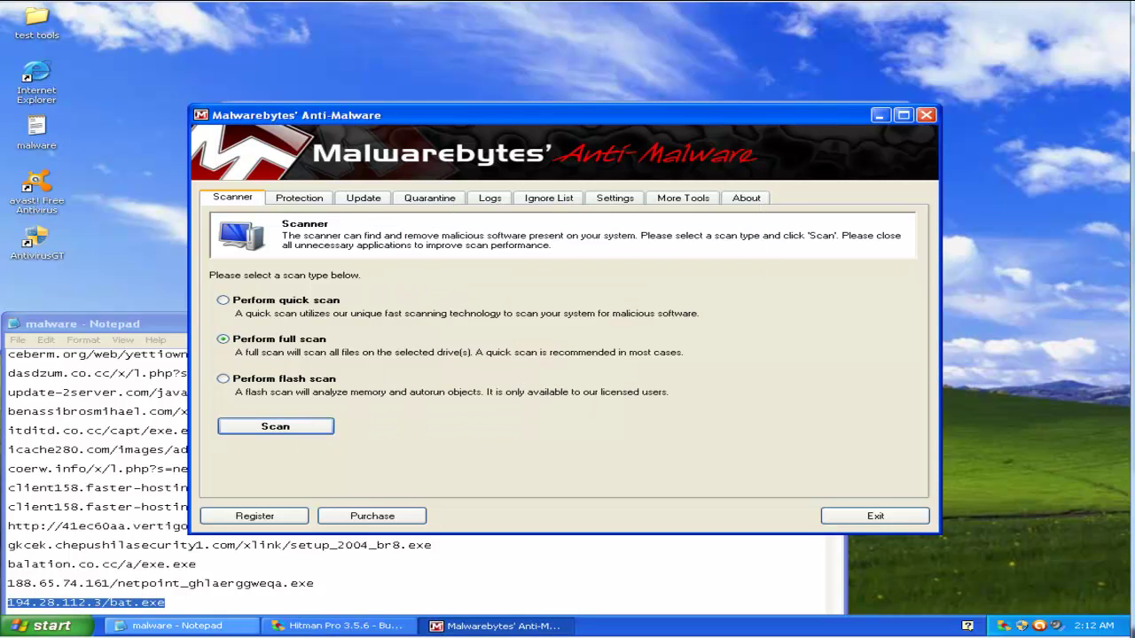
# Switch to Hitman Pro and examine the files it has flagged so far, including time.exe and bat[1].exe.
pyautogui.click(344, 626)
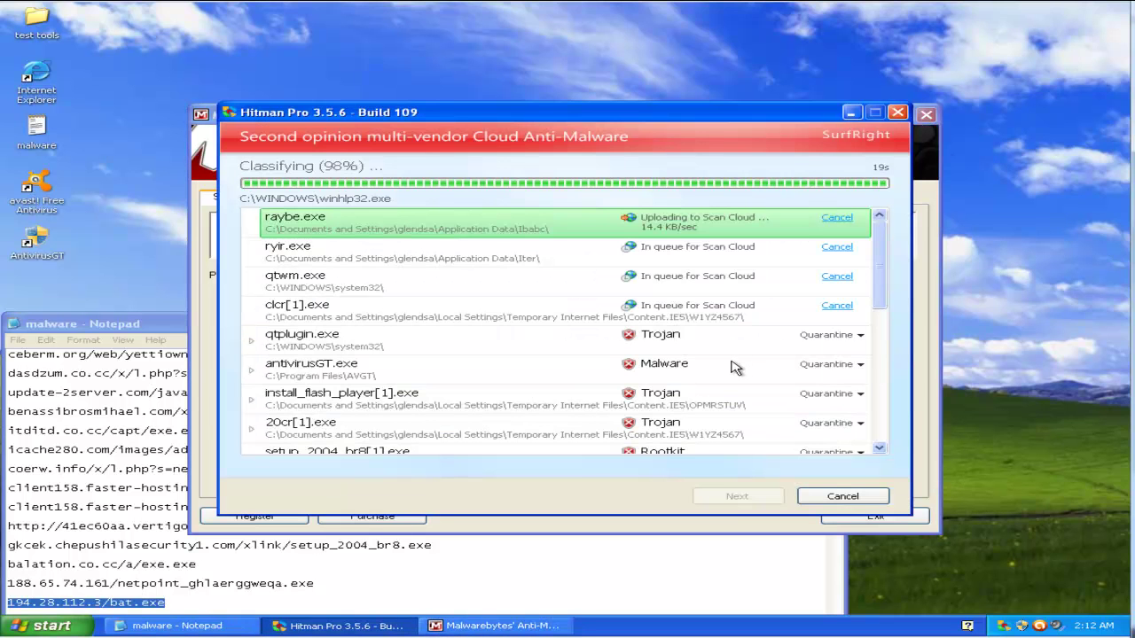
pyautogui.click(735, 367)
pyautogui.scroll(-1, 735, 359)
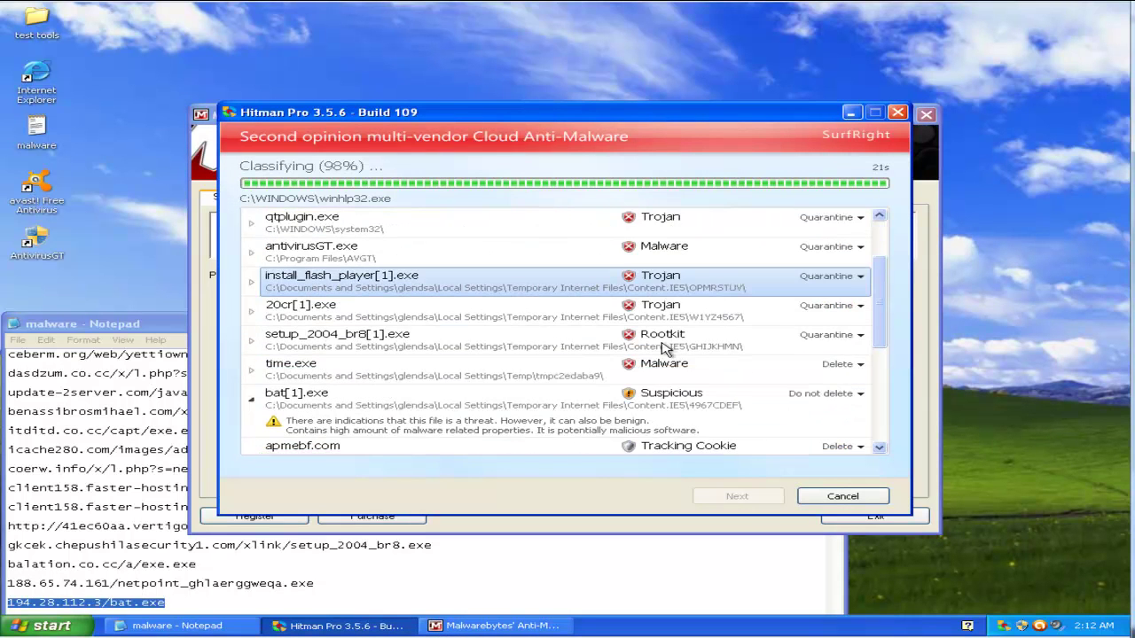
pyautogui.click(603, 335)
pyautogui.click(554, 393)
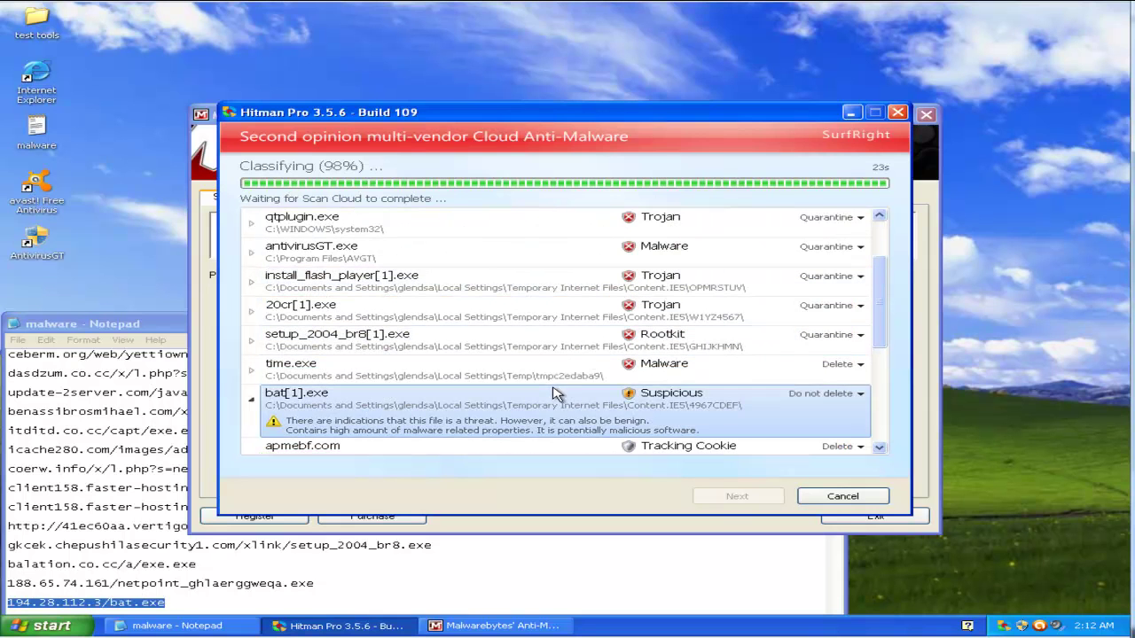
pyautogui.click(573, 379)
pyautogui.scroll(-1, 485, 379)
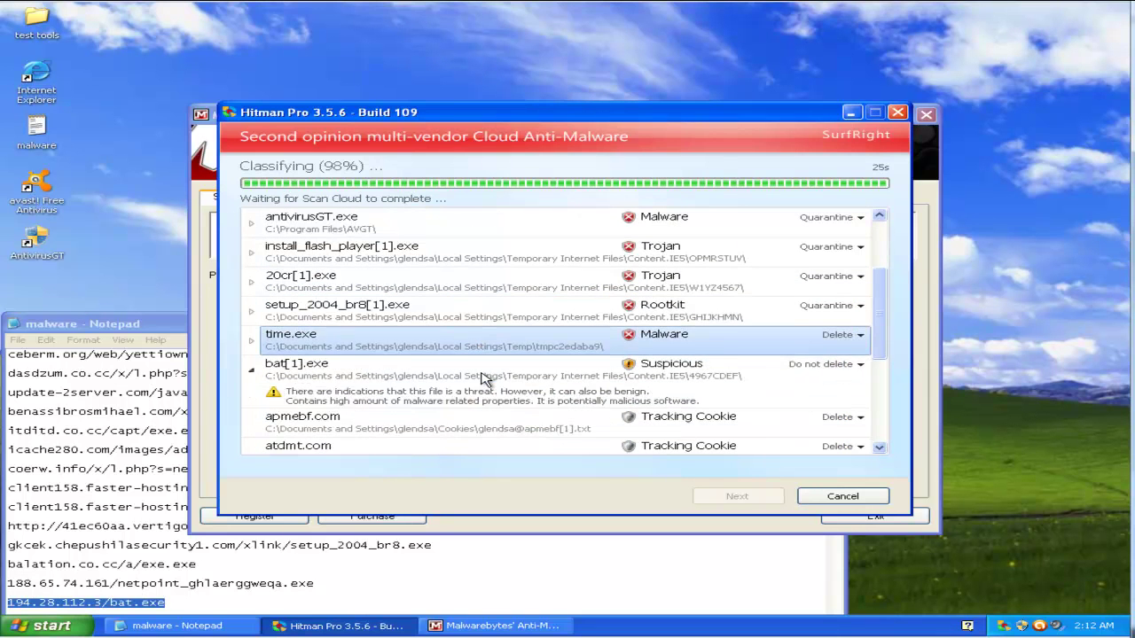
pyautogui.click(486, 380)
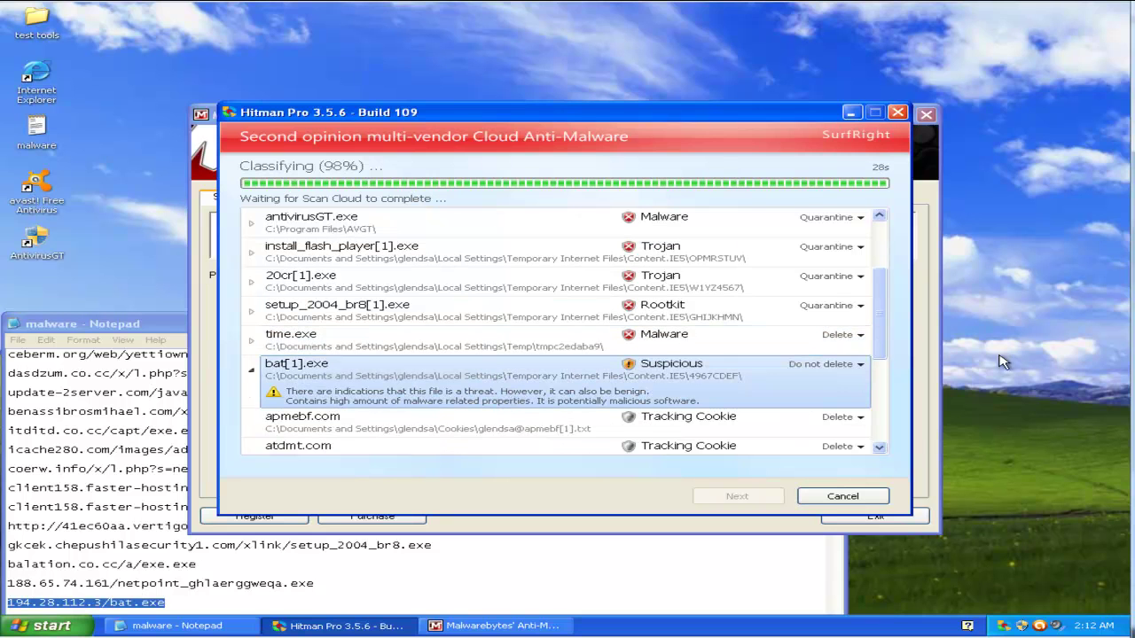
# Set the action for the suspicious bat[1].exe to Delete and look through the rest of the detection list.
pyautogui.click(834, 364)
pyautogui.click(834, 382)
pyautogui.scroll(-4, 823, 363)
pyautogui.scroll(-1, 824, 365)
pyautogui.scroll(5, 824, 365)
pyautogui.scroll(-3, 824, 365)
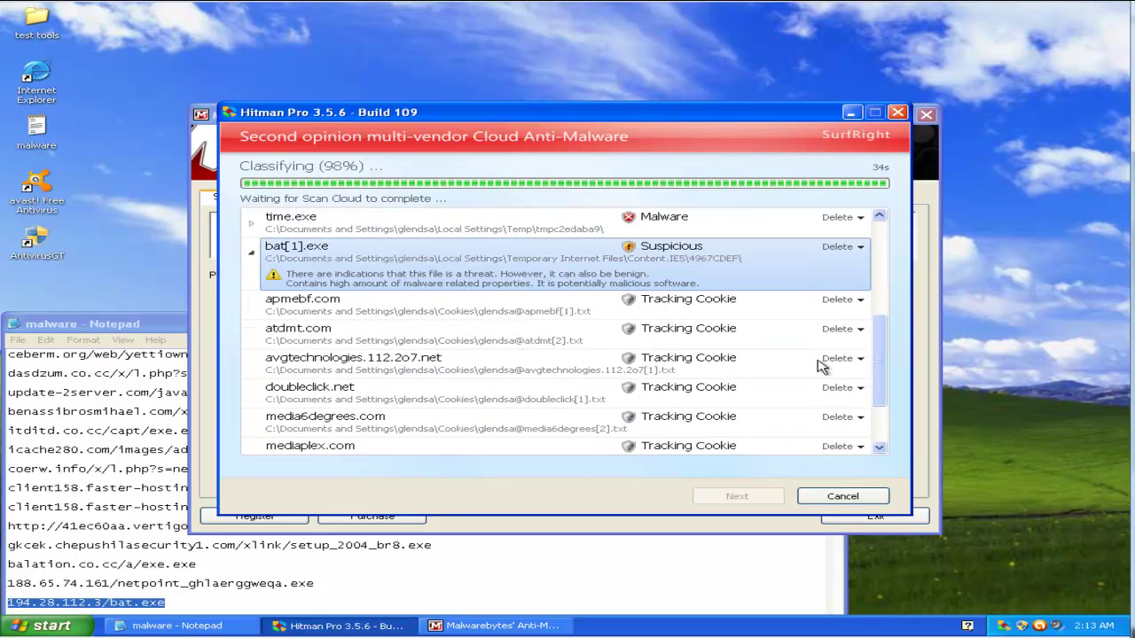
pyautogui.scroll(1, 335, 289)
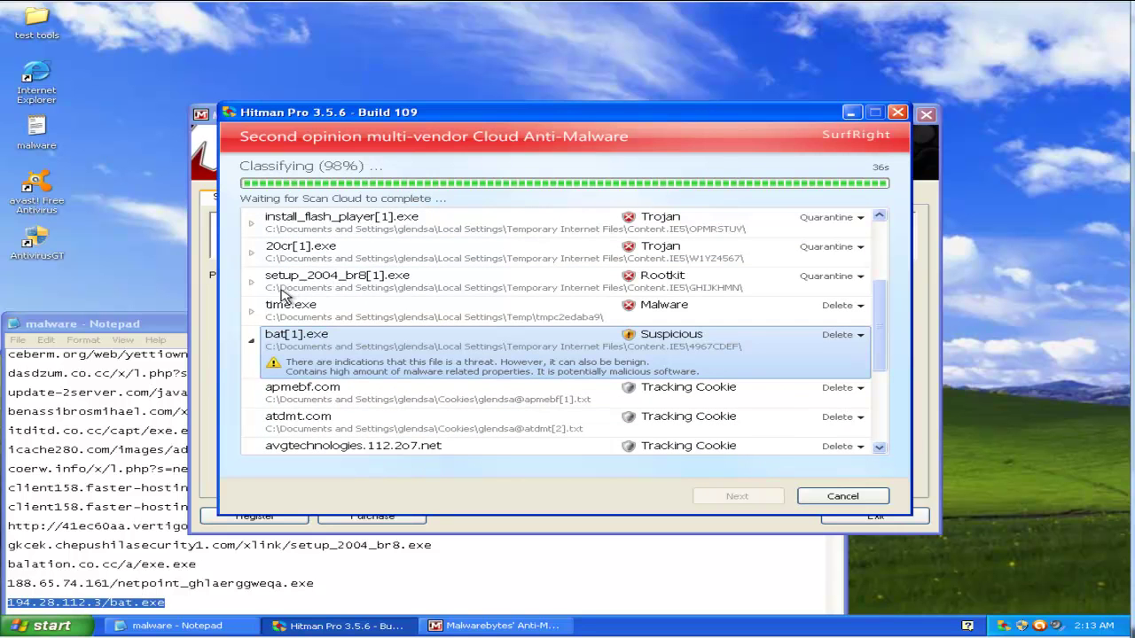
# Inspect the detection details of time.exe, setup_2004_br8[1].exe, 20cr[1].exe, install_flash_player[1].exe and antivirusGT.exe, collapsing each entry again.
pyautogui.click(251, 311)
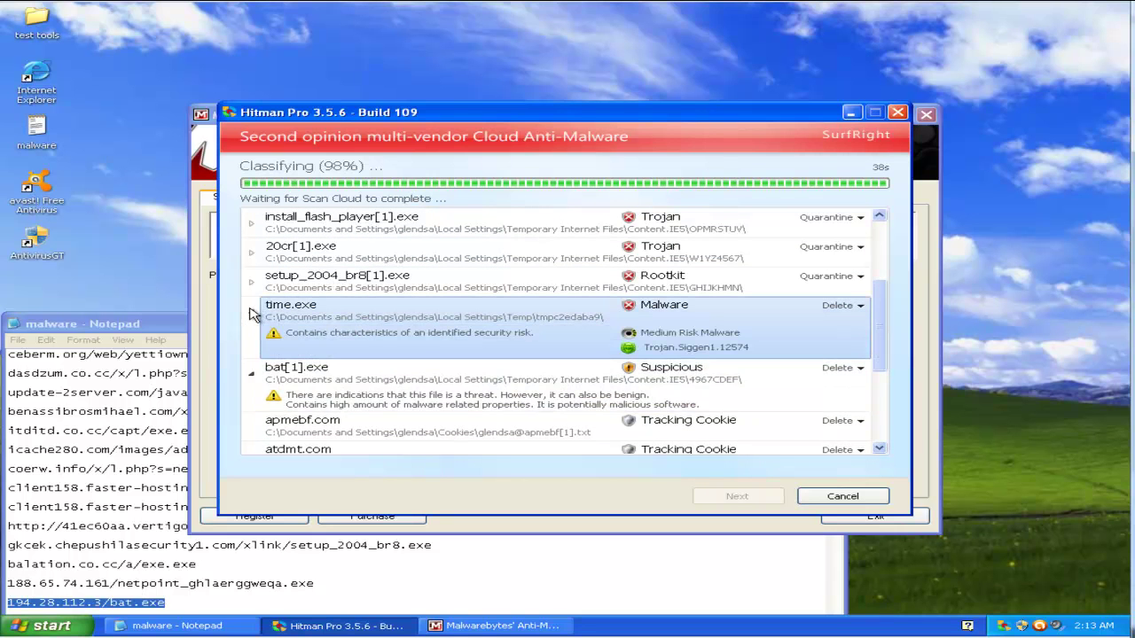
pyautogui.click(251, 313)
pyautogui.click(249, 286)
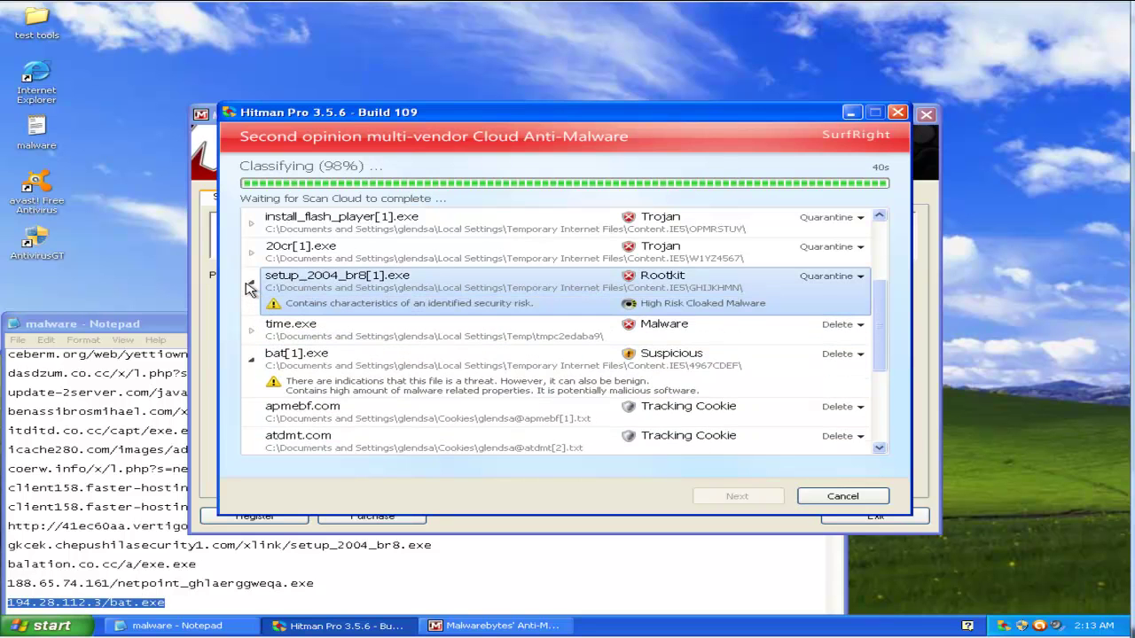
pyautogui.click(249, 287)
pyautogui.click(251, 255)
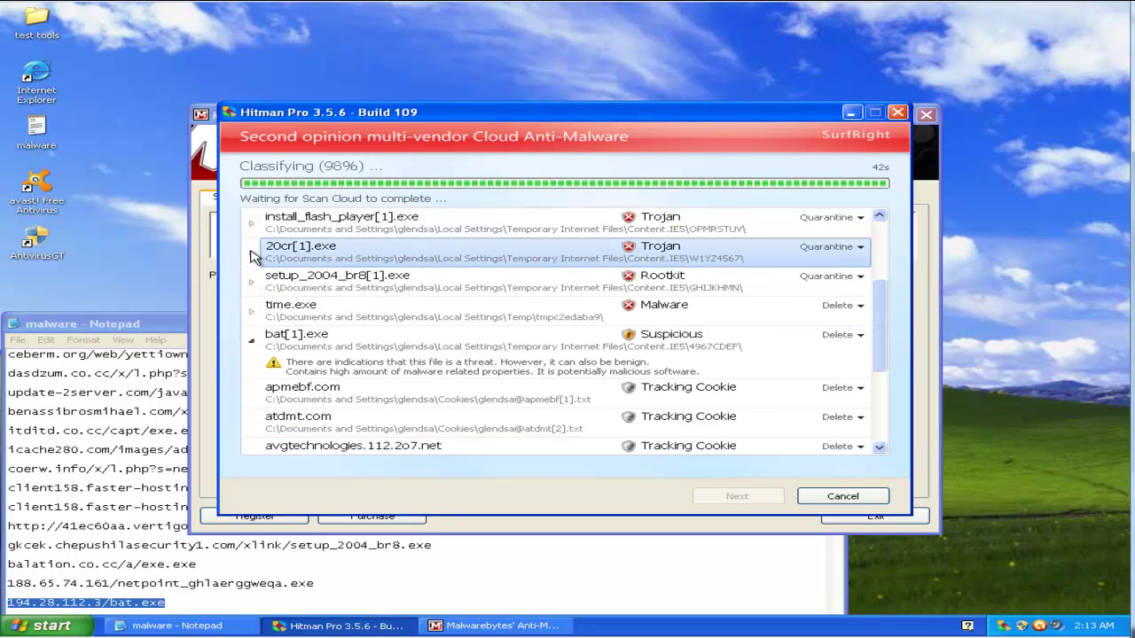
pyautogui.click(251, 255)
pyautogui.click(250, 227)
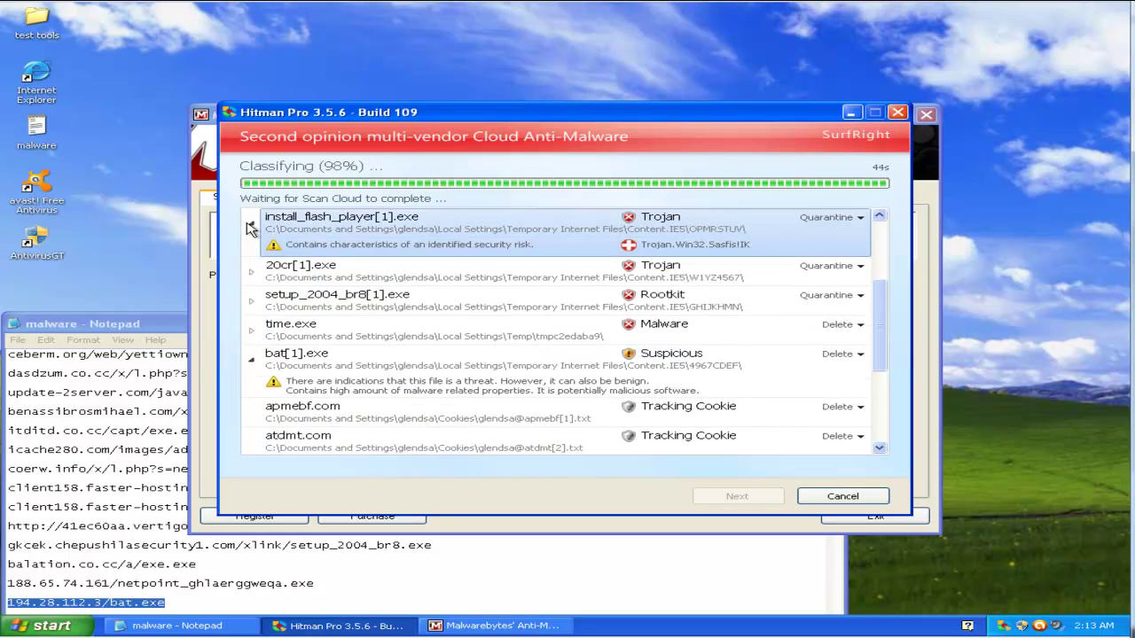
pyautogui.click(249, 227)
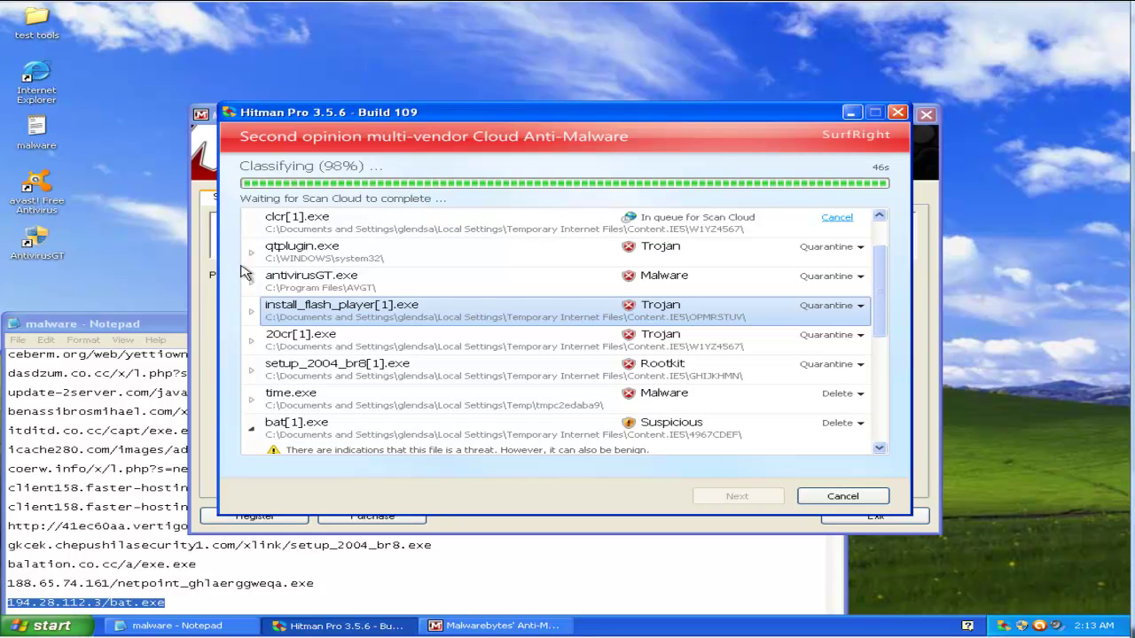
pyautogui.click(251, 284)
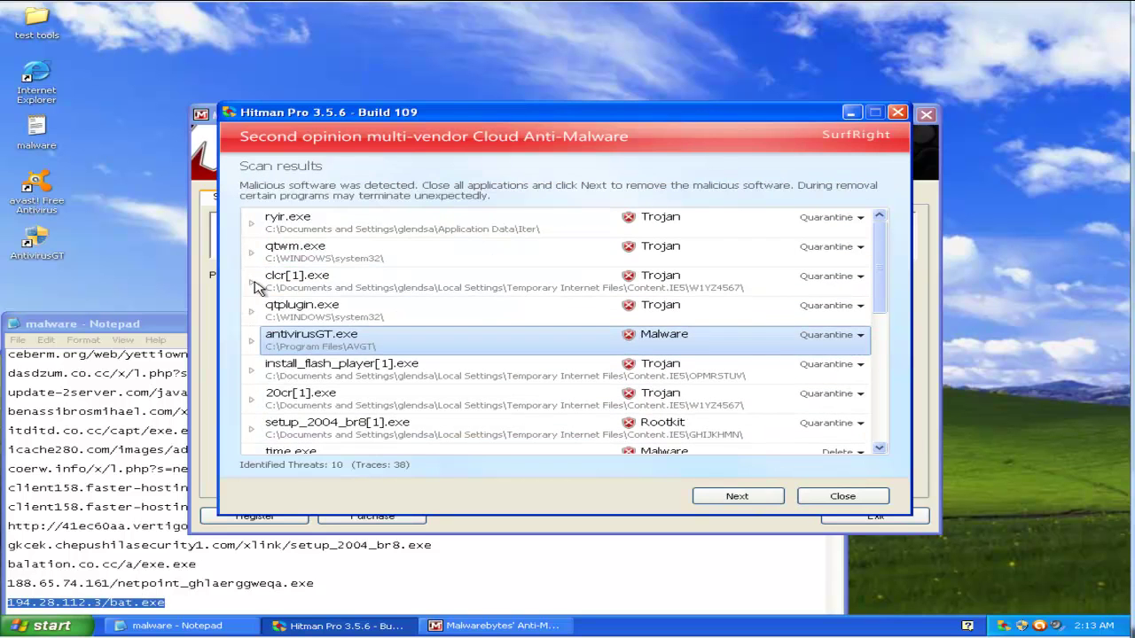
# Review the completed Hitman Pro scan results, checking the clcr[1].exe and setup_2004_br8[1].exe entries.
pyautogui.click(516, 288)
pyautogui.scroll(-1, 520, 282)
pyautogui.scroll(1, 520, 282)
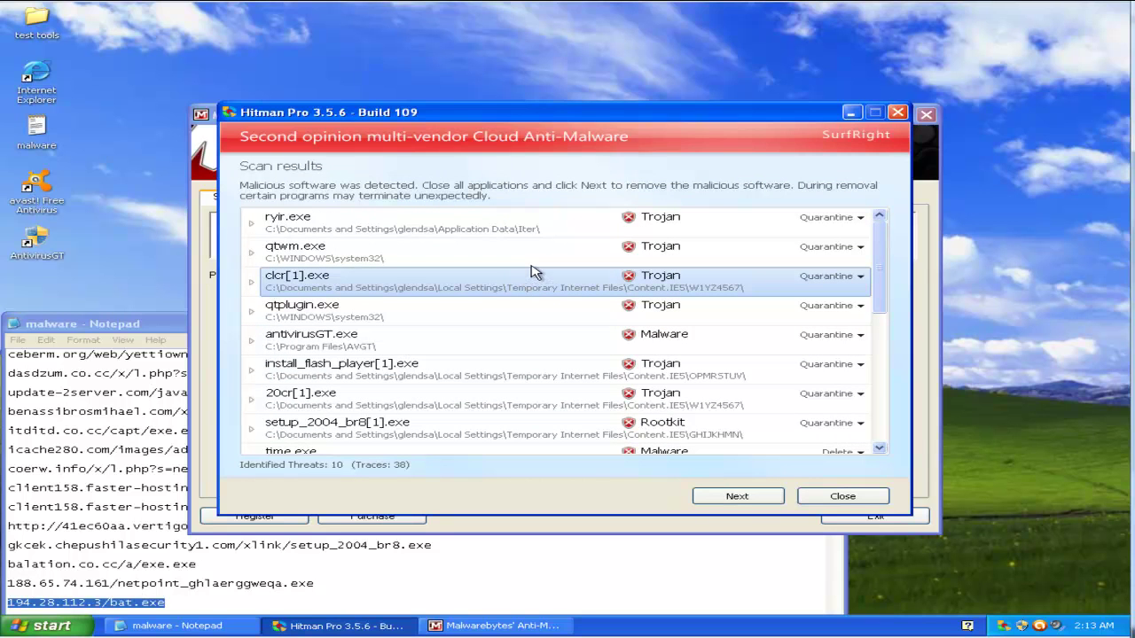
pyautogui.click(523, 431)
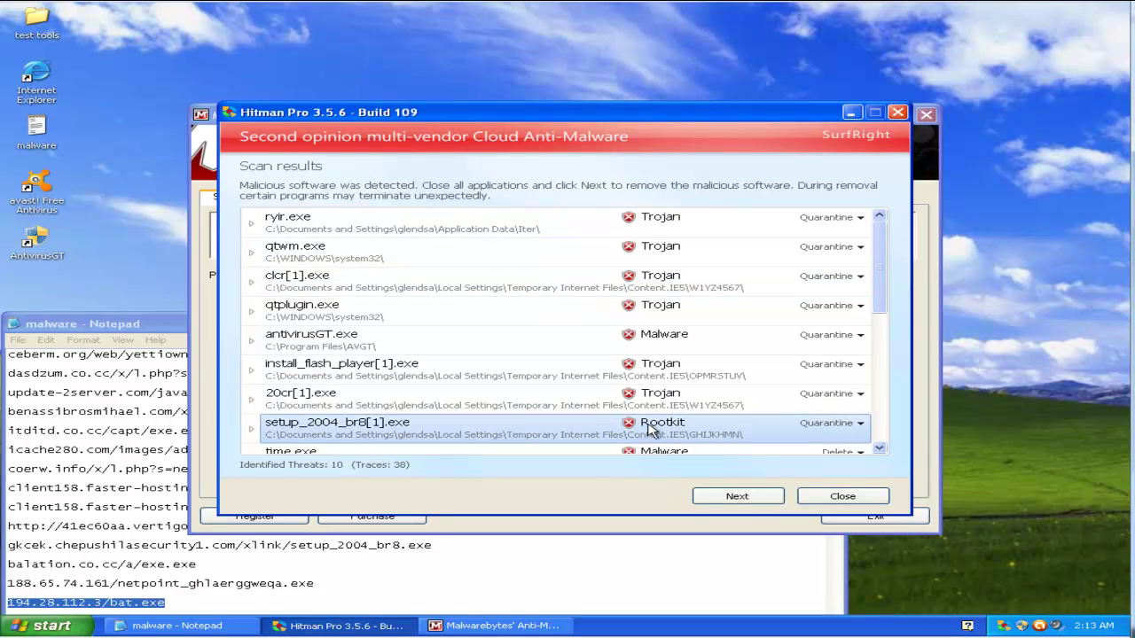
# Remove the threats detected by Hitman Pro using their assigned actions and reboot the computer to complete the removal.
pyautogui.scroll(-5, 667, 429)
pyautogui.scroll(5, 667, 429)
pyautogui.click(734, 494)
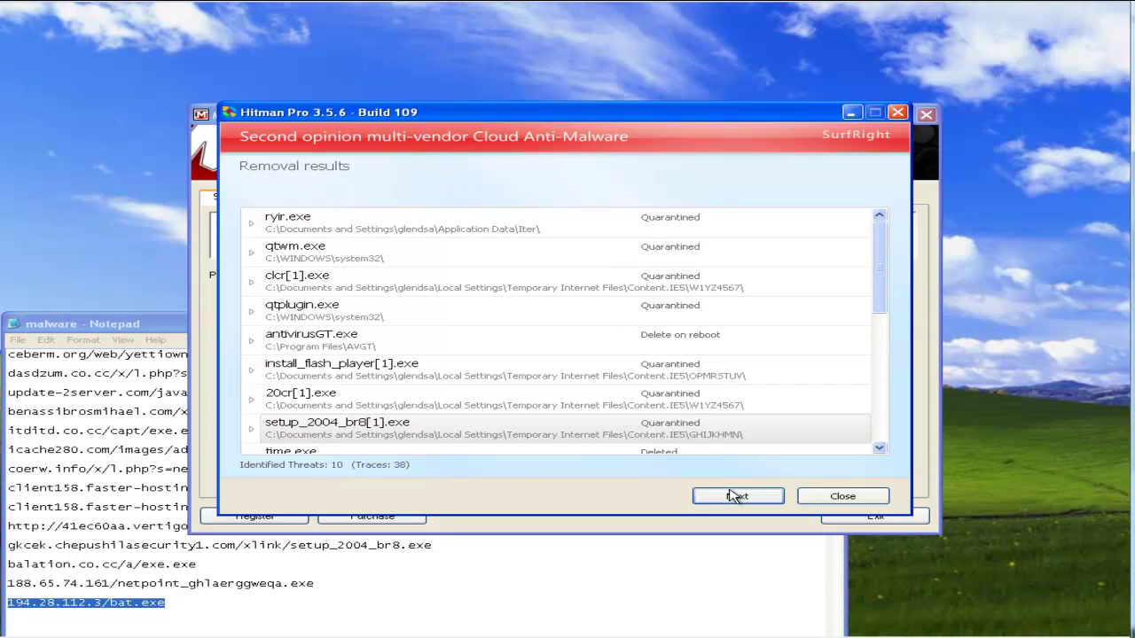
pyautogui.click(100, 596)
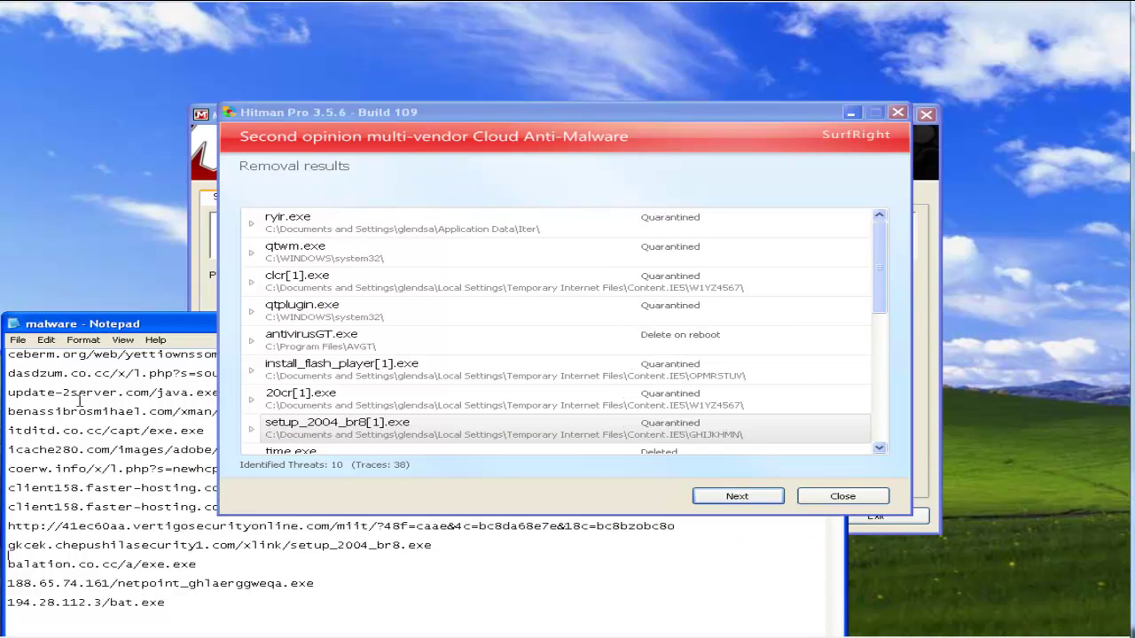
pyautogui.click(737, 497)
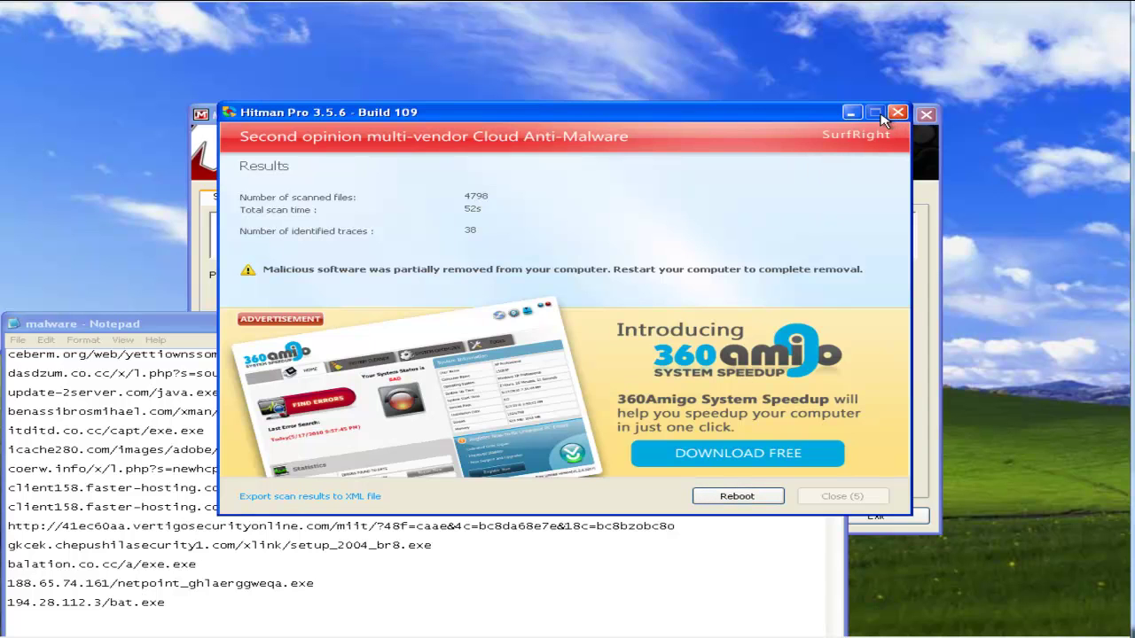
pyautogui.click(922, 156)
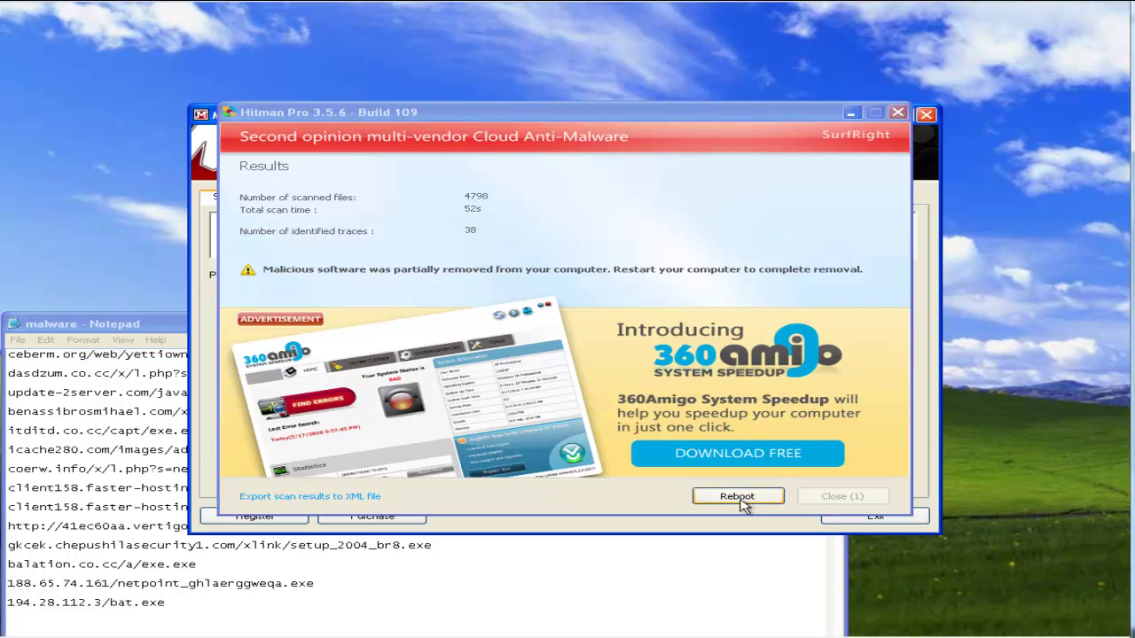
pyautogui.click(741, 498)
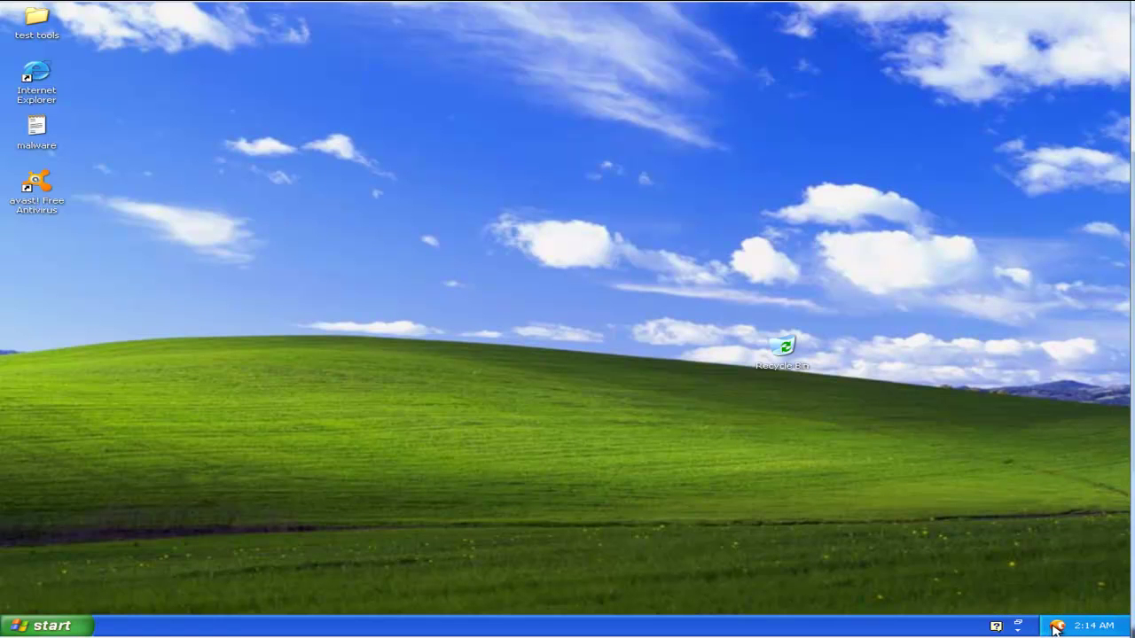
# Check the running processes in Windows Task Manager after the restart, and close it again.
pyautogui.rightClick(144, 627)
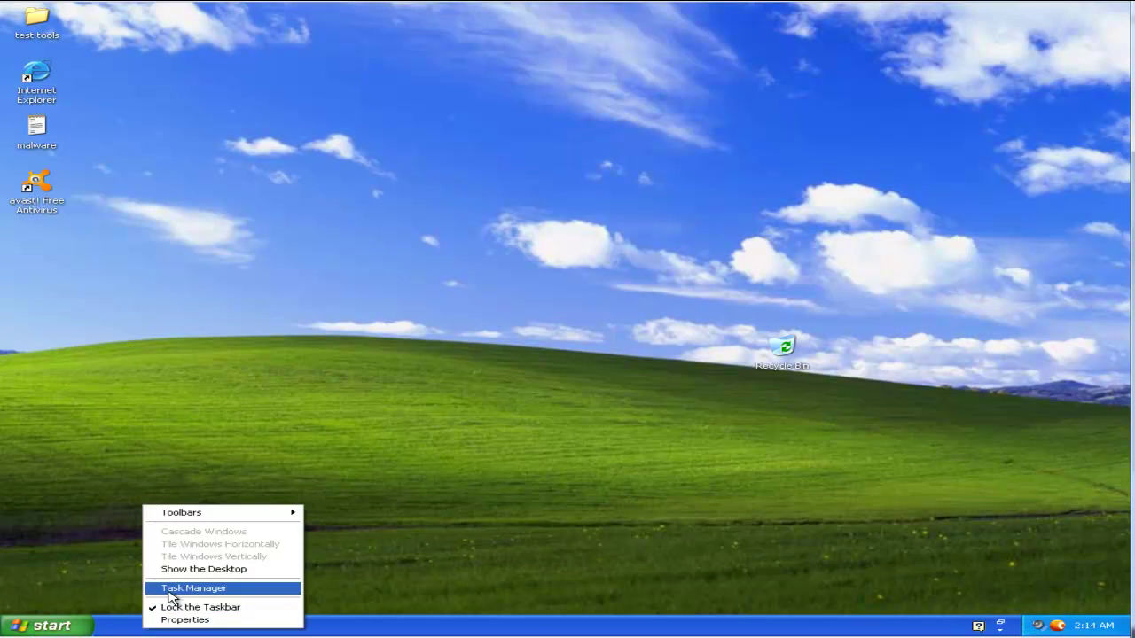
pyautogui.click(170, 591)
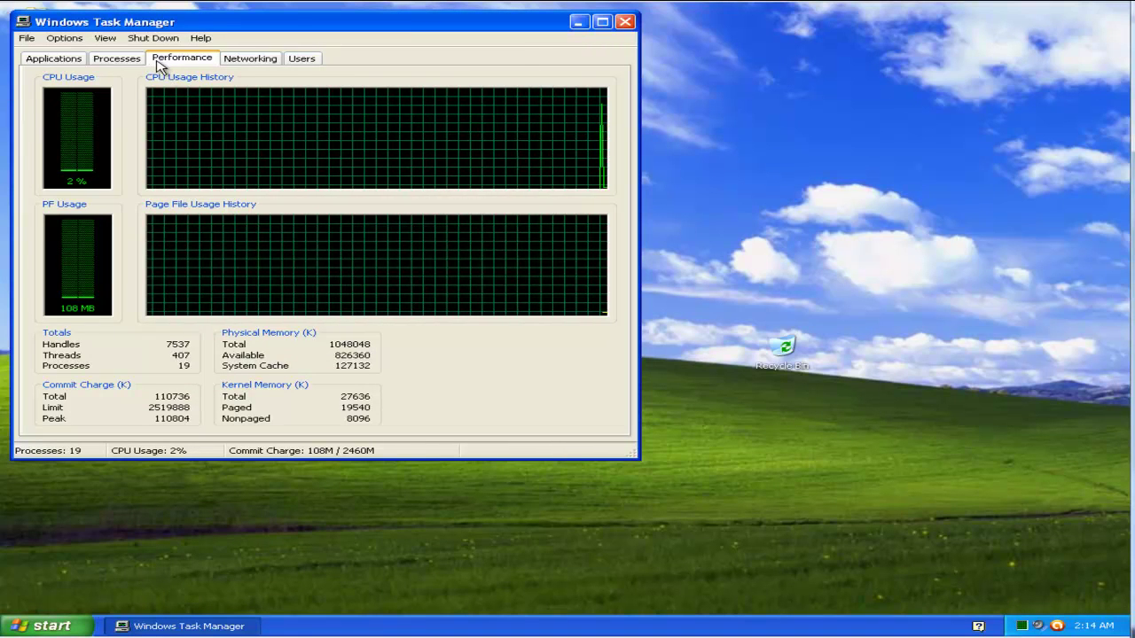
pyautogui.click(127, 61)
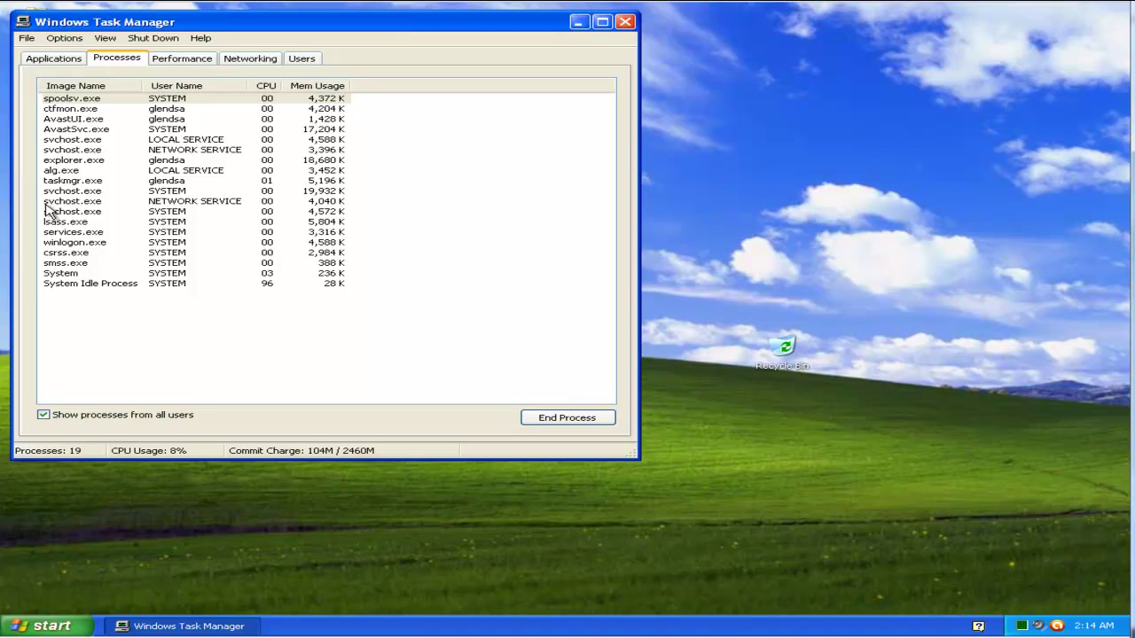
pyautogui.click(625, 22)
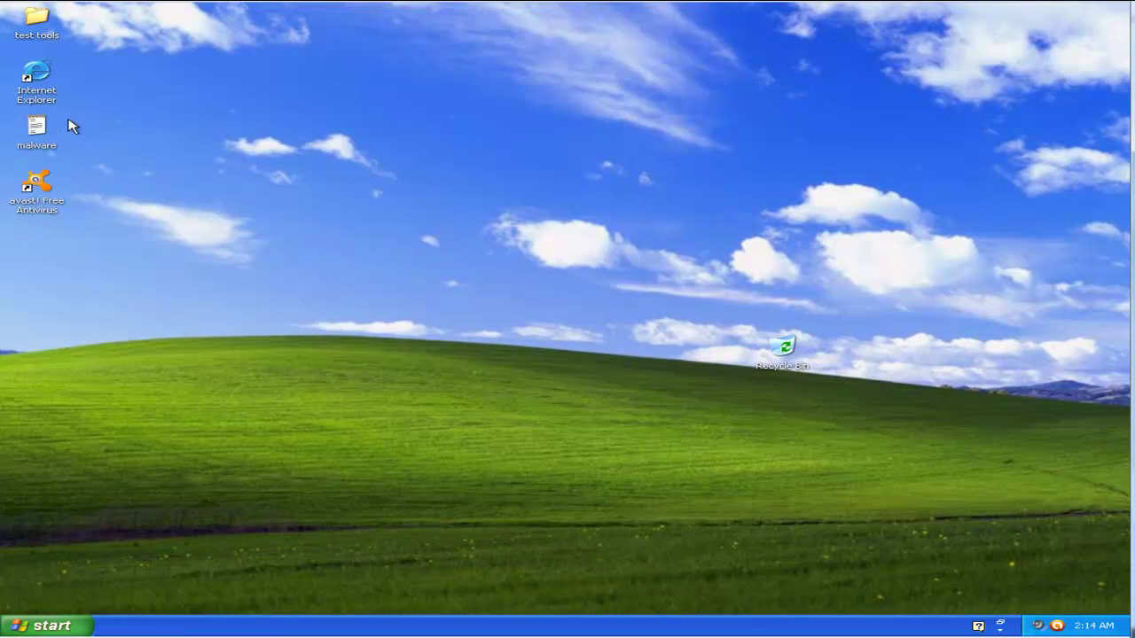
# Launch Malwarebytes' Anti-Malware from the test tools folder on the desktop and run a full scan of drive C:\.
pyautogui.doubleClick(50, 36)
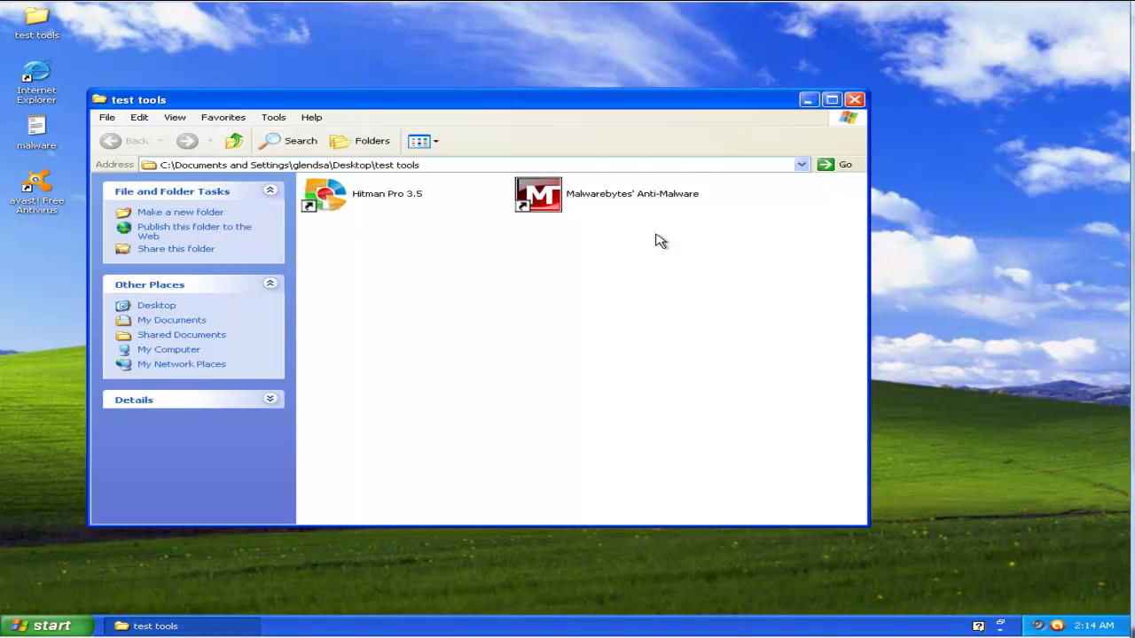
pyautogui.doubleClick(663, 217)
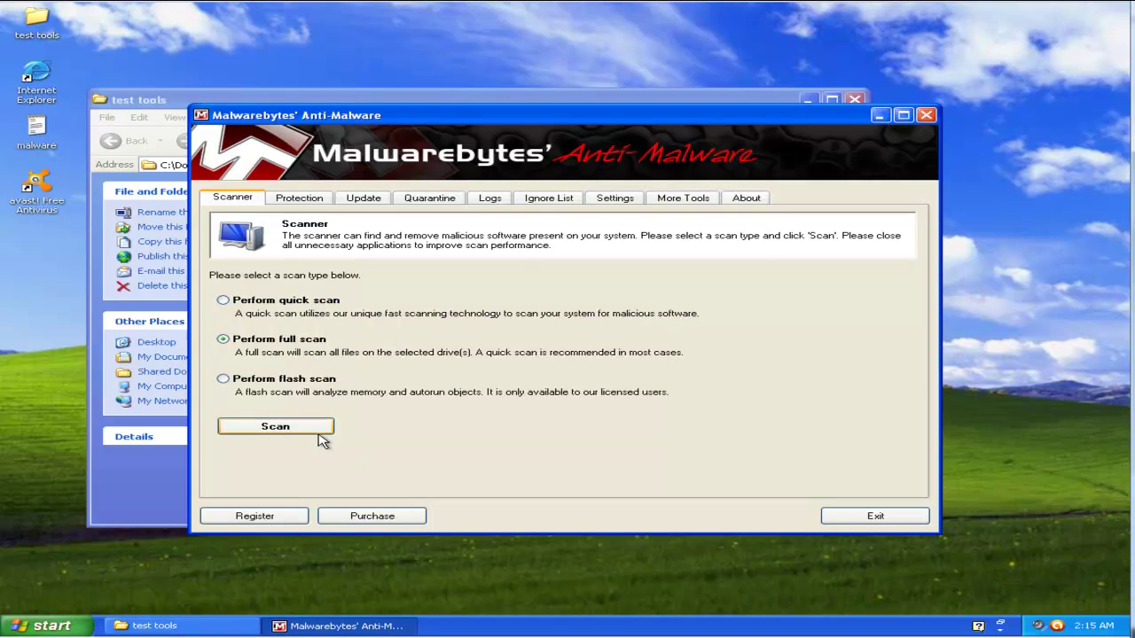
pyautogui.click(321, 438)
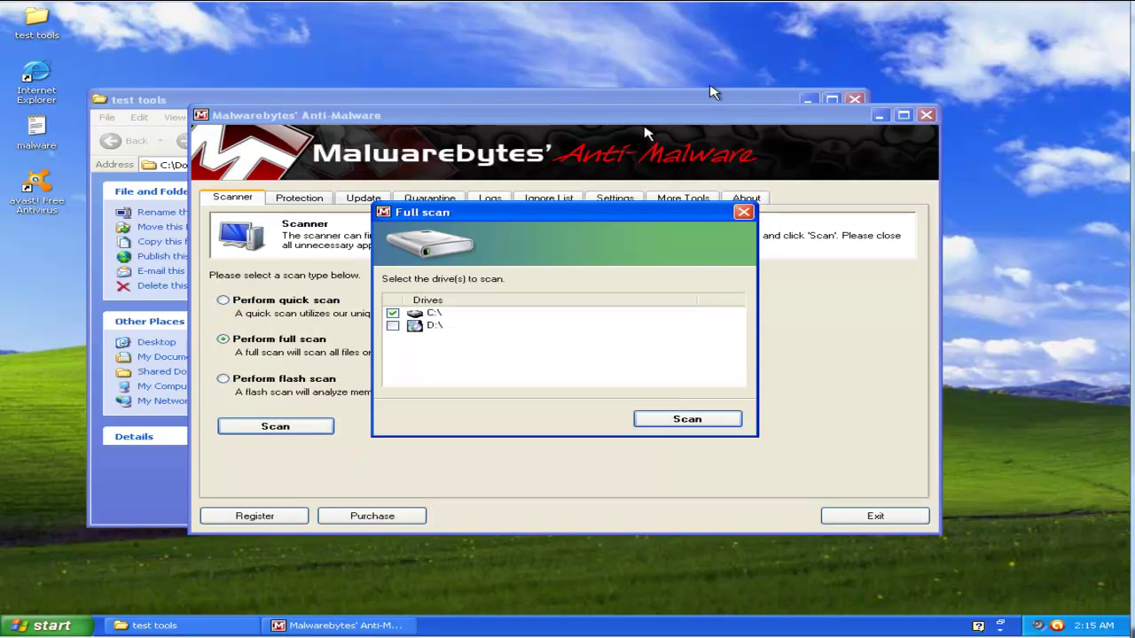
pyautogui.click(692, 424)
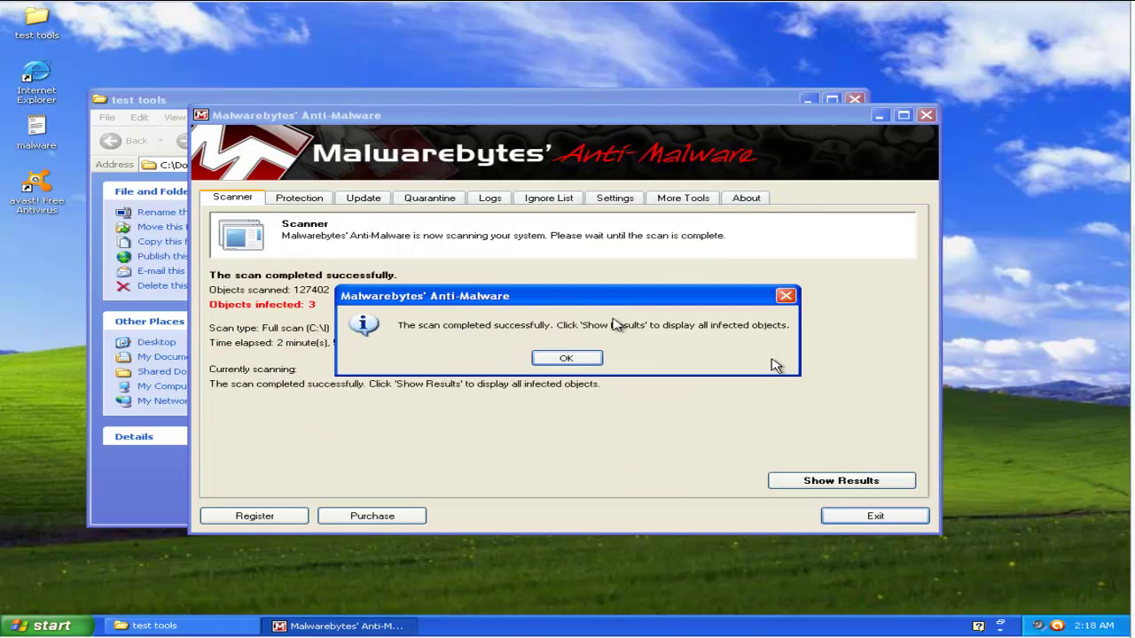
# Show the Malwarebytes scan results and examine the full registry paths of the detected items.
pyautogui.click(566, 360)
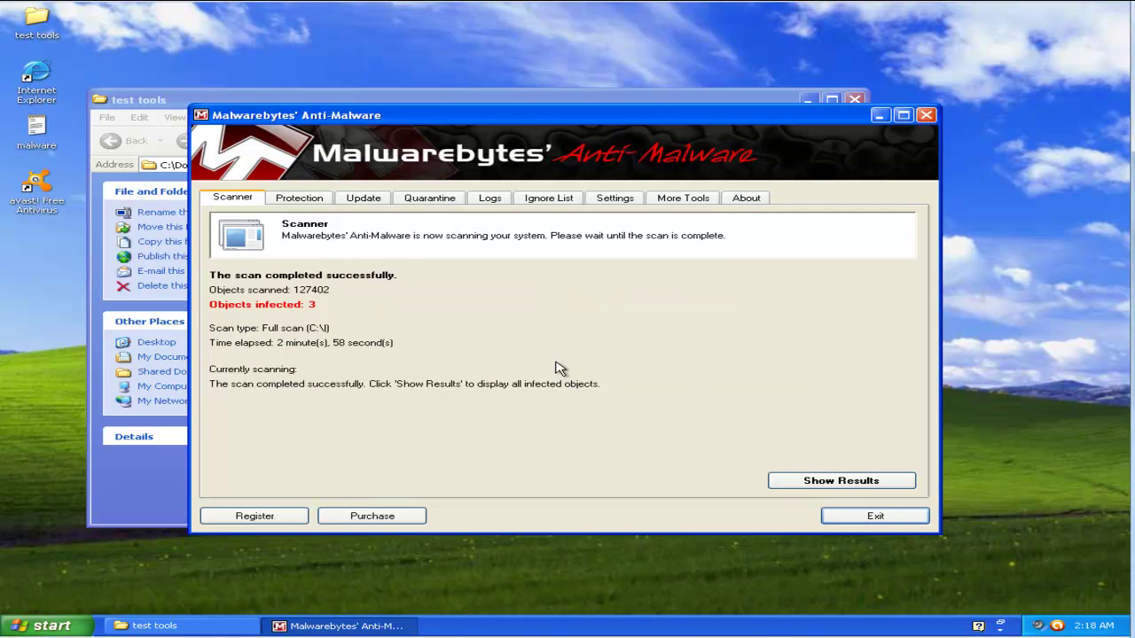
pyautogui.click(853, 482)
pyautogui.click(409, 288)
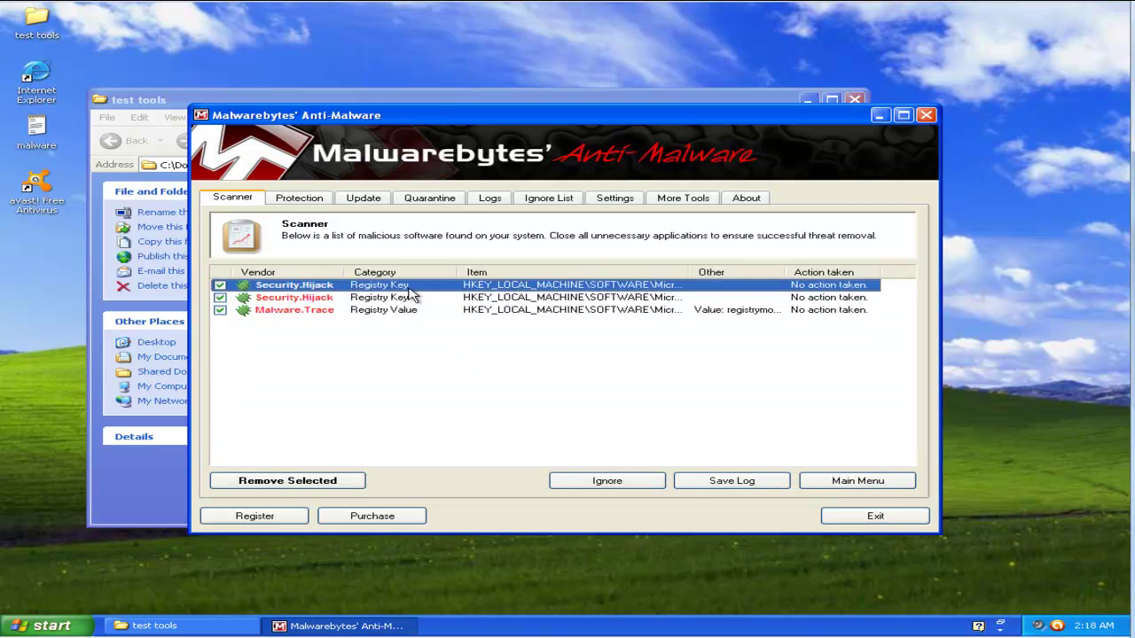
pyautogui.moveTo(690, 272); pyautogui.dragTo(1126, 328)
pyautogui.moveTo(403, 460); pyautogui.dragTo(671, 443)
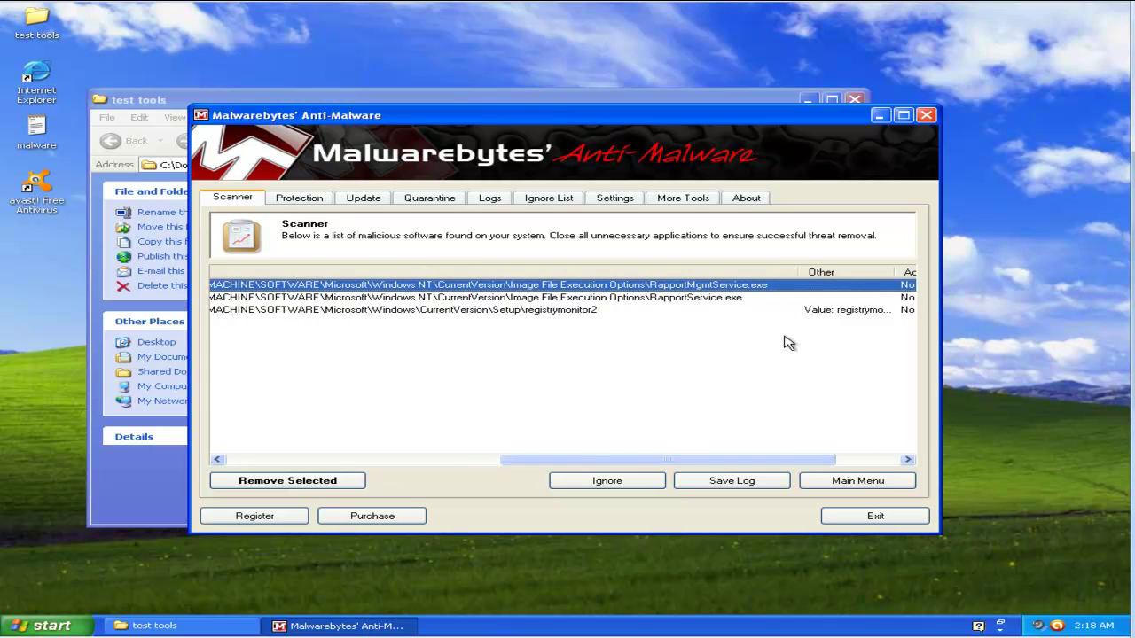
pyautogui.moveTo(792, 271); pyautogui.dragTo(381, 271)
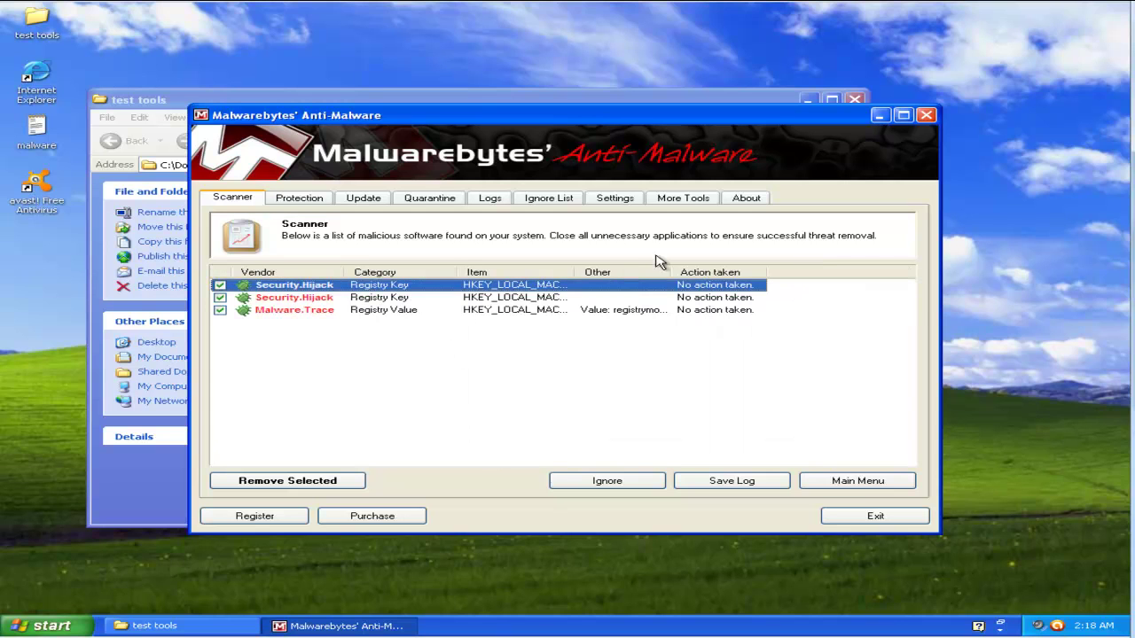
# Remove the selected Security.Hijack and Malware.Trace registry items, and close the scan log and the closing message.
pyautogui.click(287, 481)
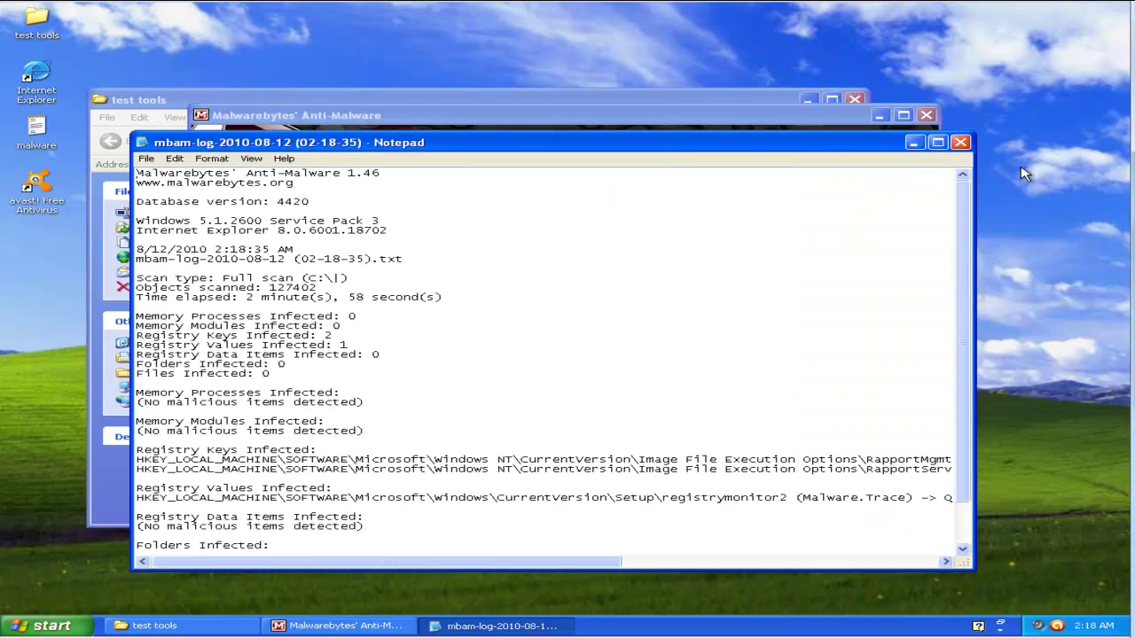
pyautogui.click(959, 142)
pyautogui.click(572, 361)
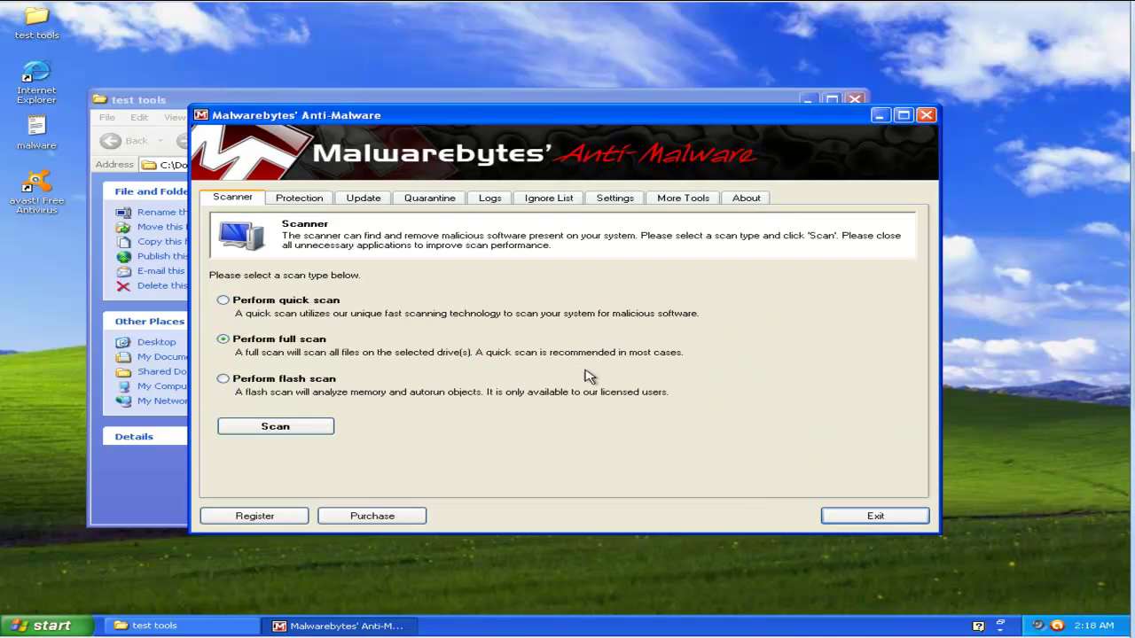
# Exit Malwarebytes' Anti-Malware and close the test tools folder.
pyautogui.click(847, 516)
pyautogui.click(572, 217)
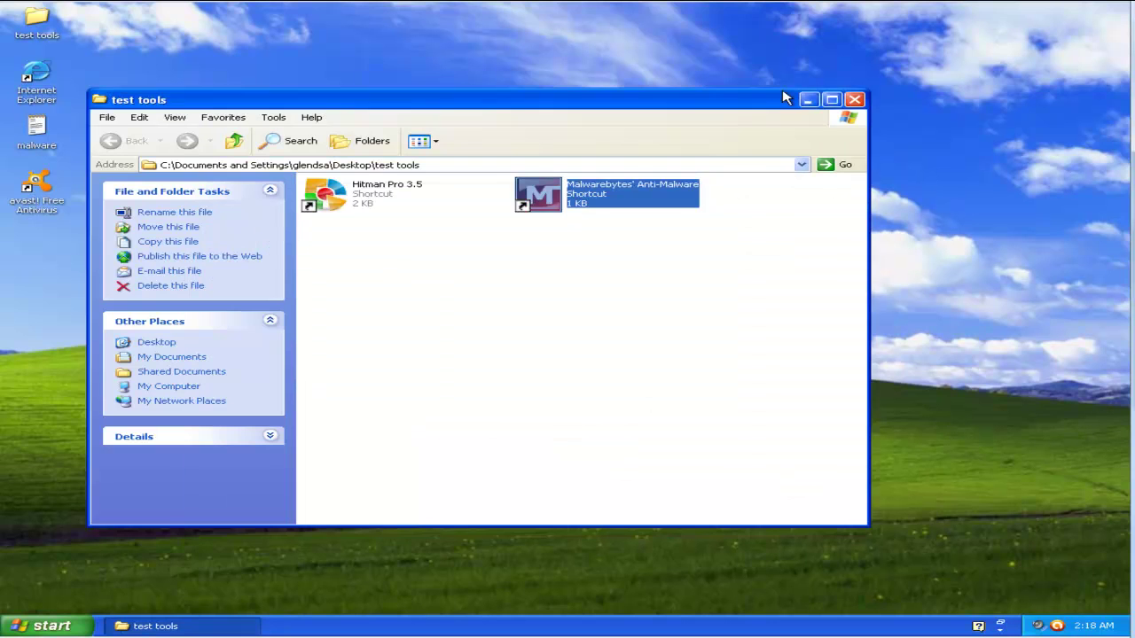
pyautogui.click(855, 99)
pyautogui.click(25, 628)
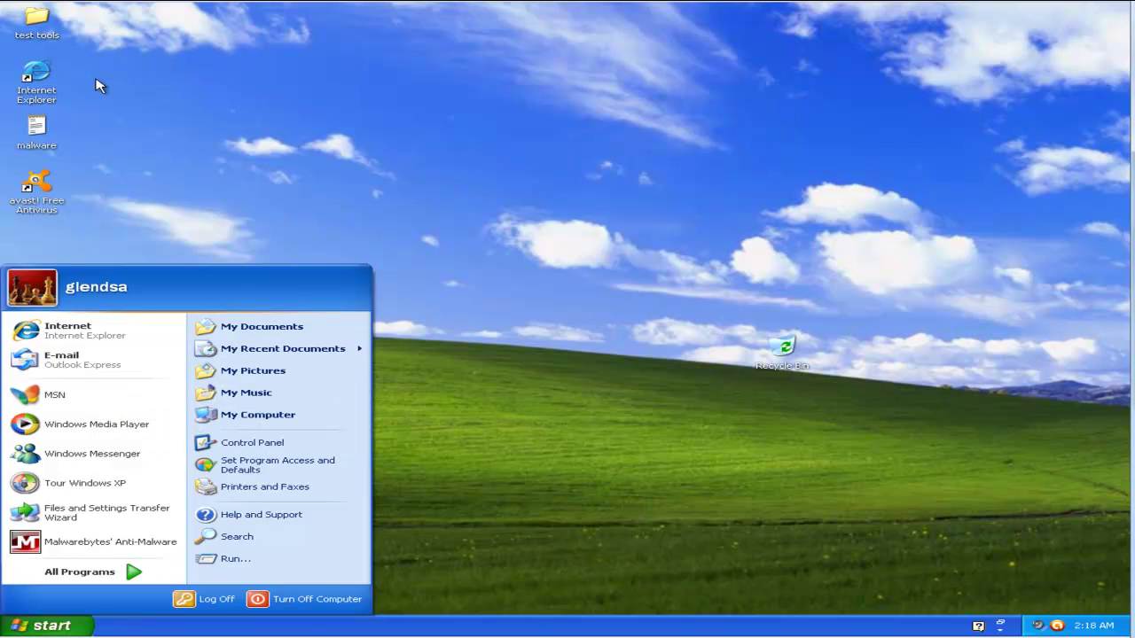
# Replace all text in the malware desktop file with "it didnt do to bad or to good...they really need to update their signatures more often".
pyautogui.doubleClick(43, 124)
pyautogui.hotkey('ctrl', 'a')
pyautogui.write('1')
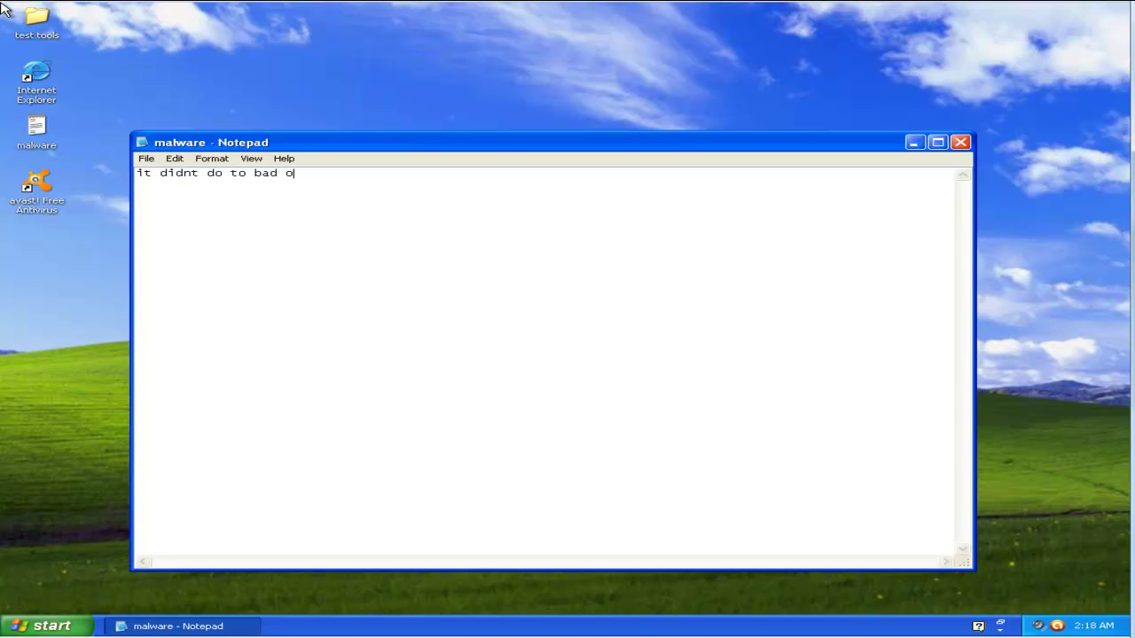
pyautogui.write('o good...they really need ')
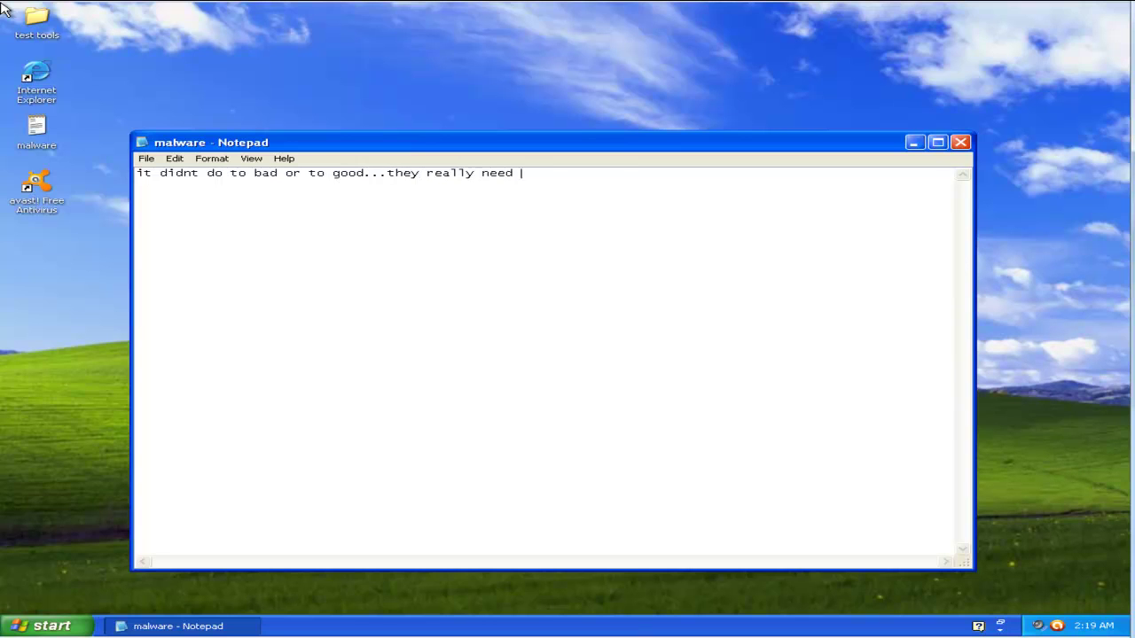
pyautogui.write('to update their signature')
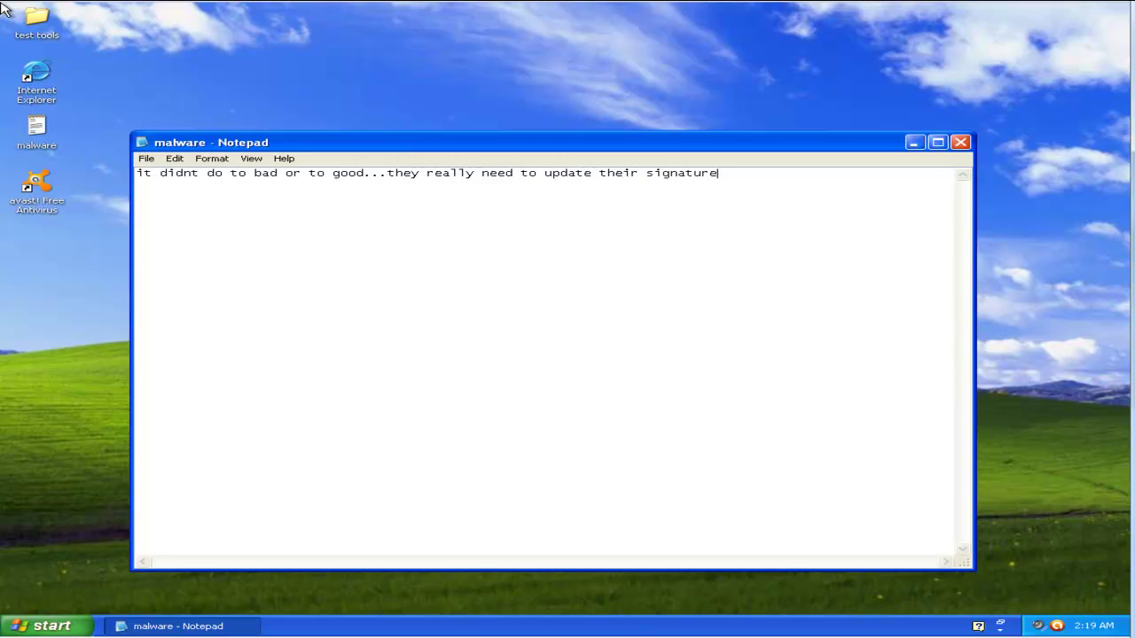
pyautogui.write('s more often')
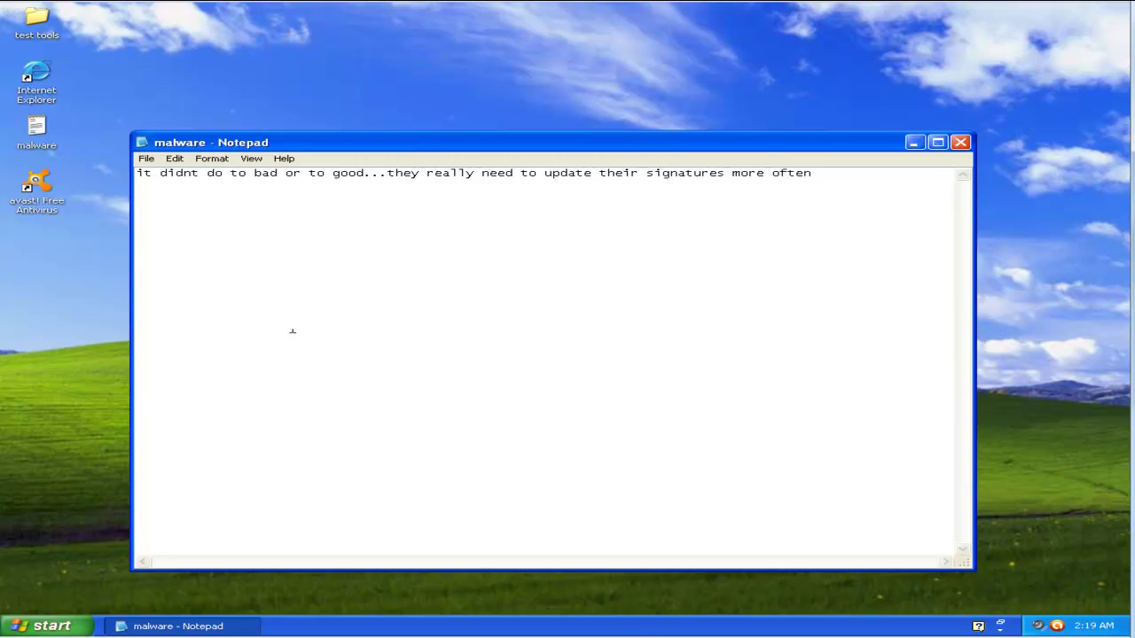